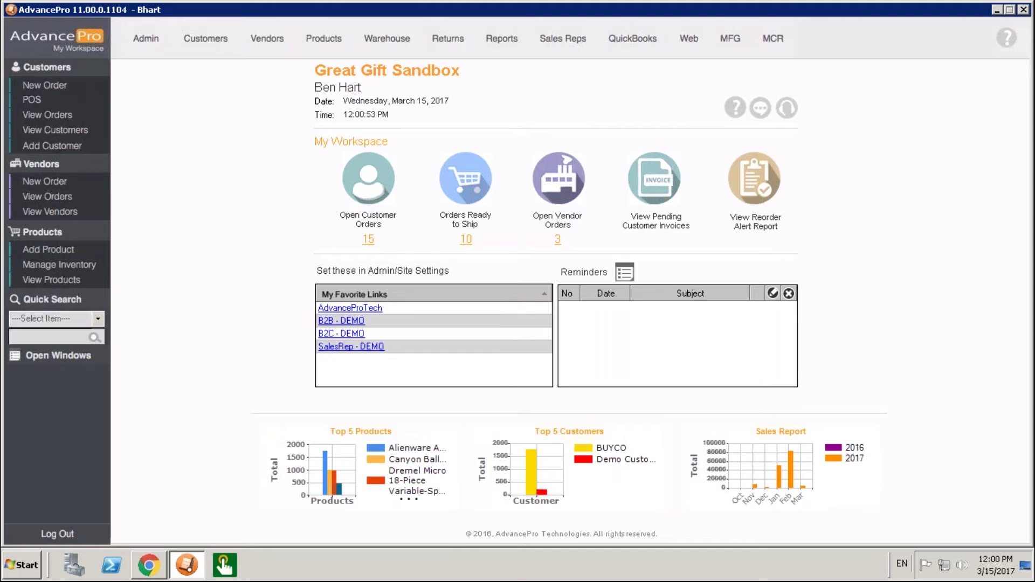
- Start a new customer order for Demo Customer1 and proceed to its order details
{"action": "left_click", "coordinate": [62, 89]}
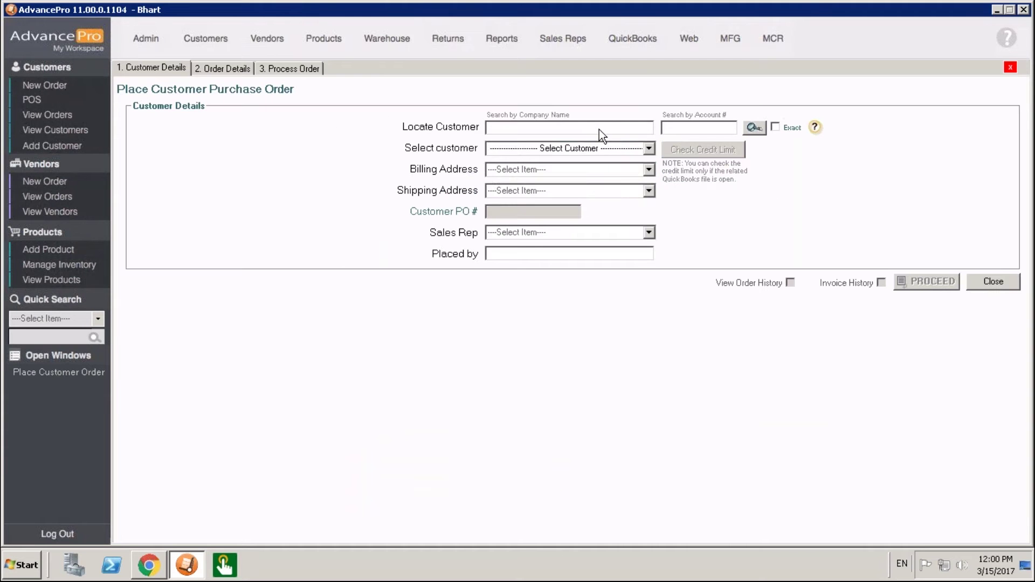
{"action": "left_click", "coordinate": [648, 148]}
{"action": "left_click", "coordinate": [539, 171]}
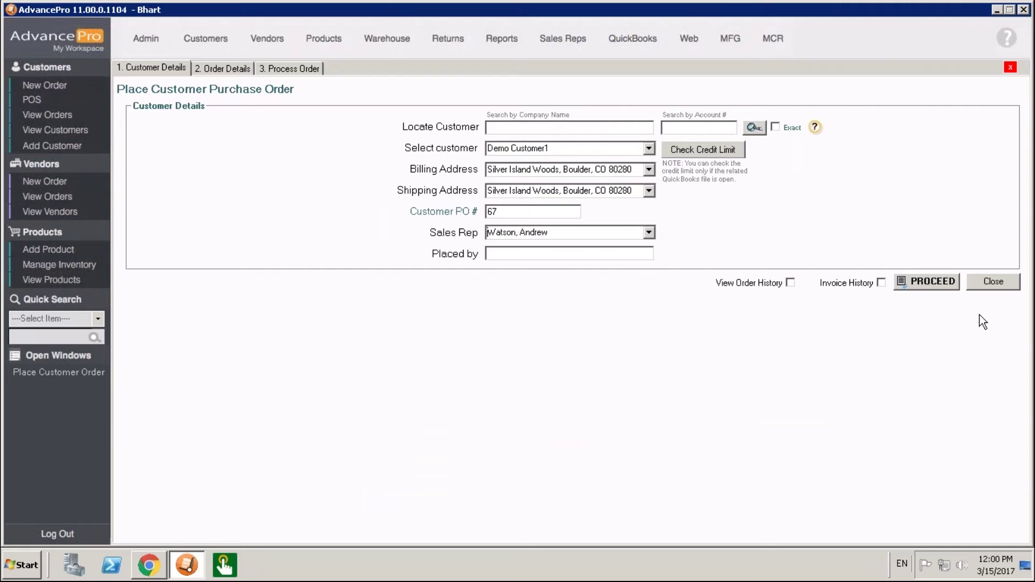
{"action": "left_click", "coordinate": [926, 281]}
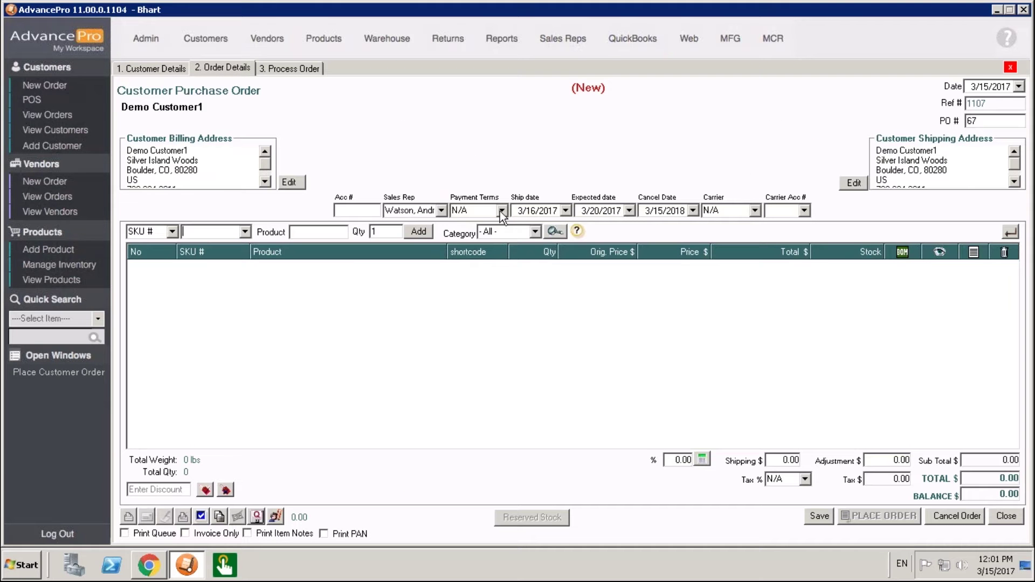
- Add product CON0201-RD, 1000# PB RED STRAP TOTE, to the order with a quantity of 10
{"action": "left_click", "coordinate": [555, 232]}
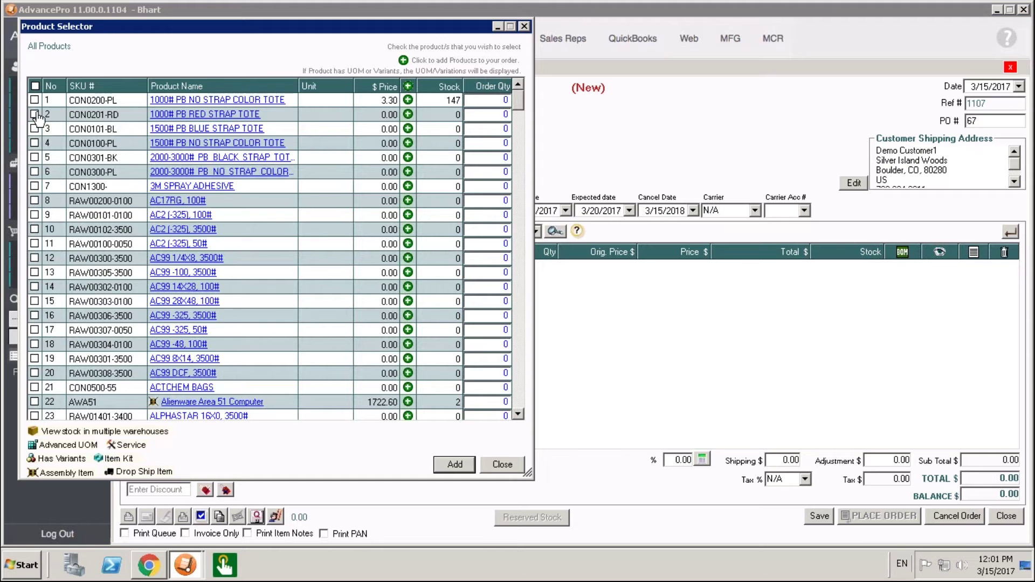
{"action": "left_click", "coordinate": [35, 115]}
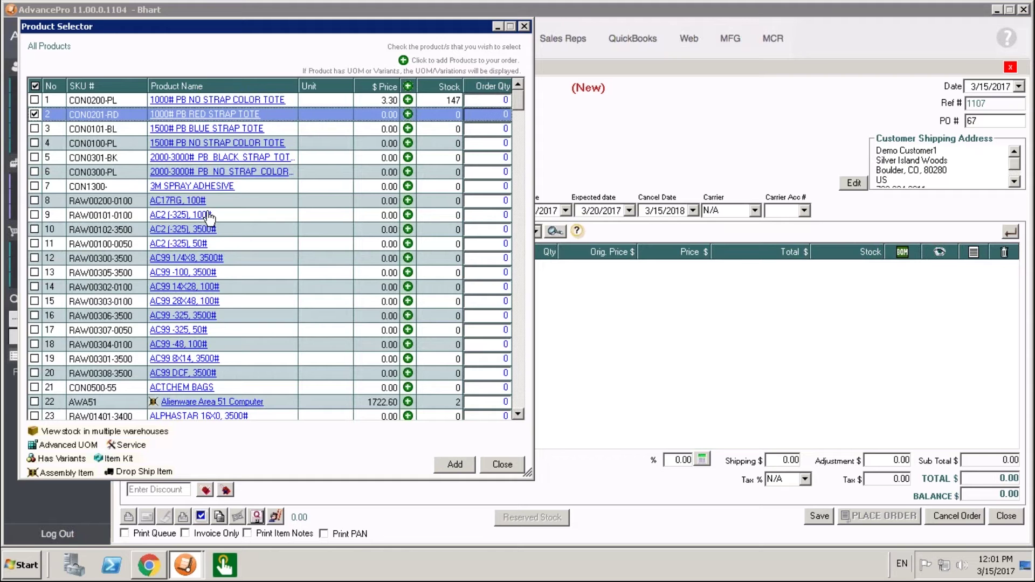
{"action": "left_click", "coordinate": [452, 468]}
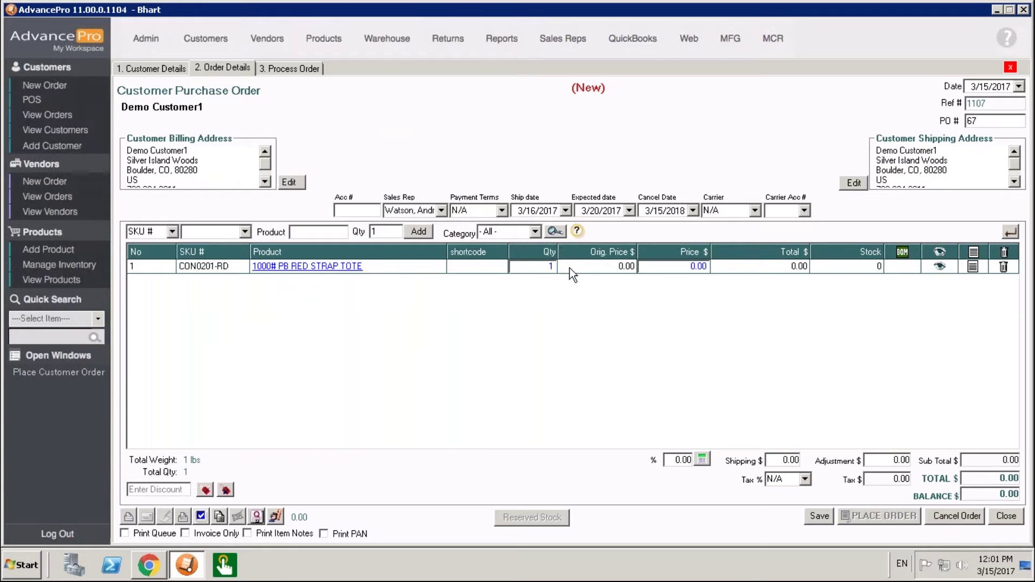
{"action": "left_click", "coordinate": [548, 270]}
{"action": "type", "text": "0"}
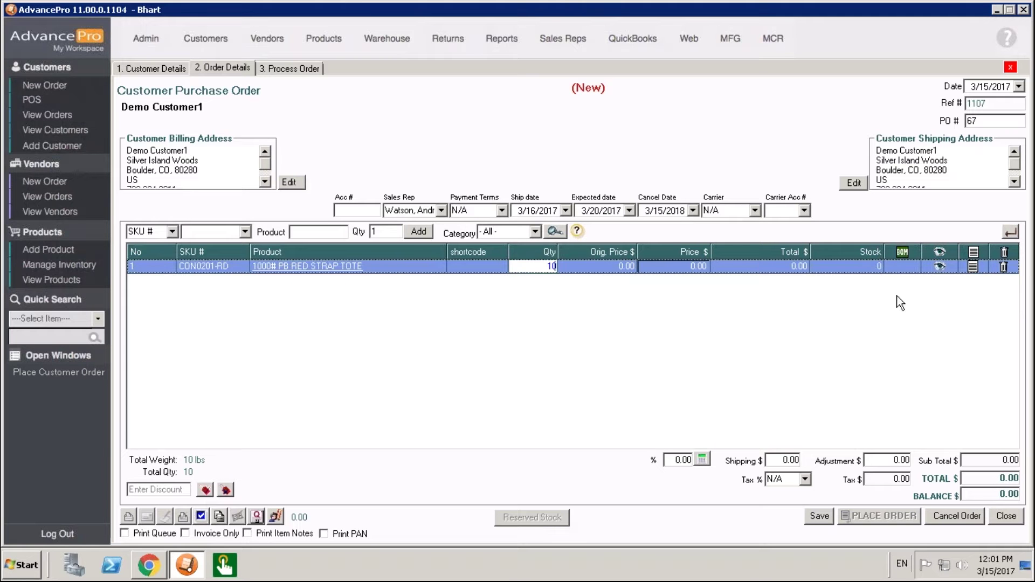
- Save and place the customer order for the red strap tote, accepting the insufficient stock
{"action": "left_click", "coordinate": [819, 518]}
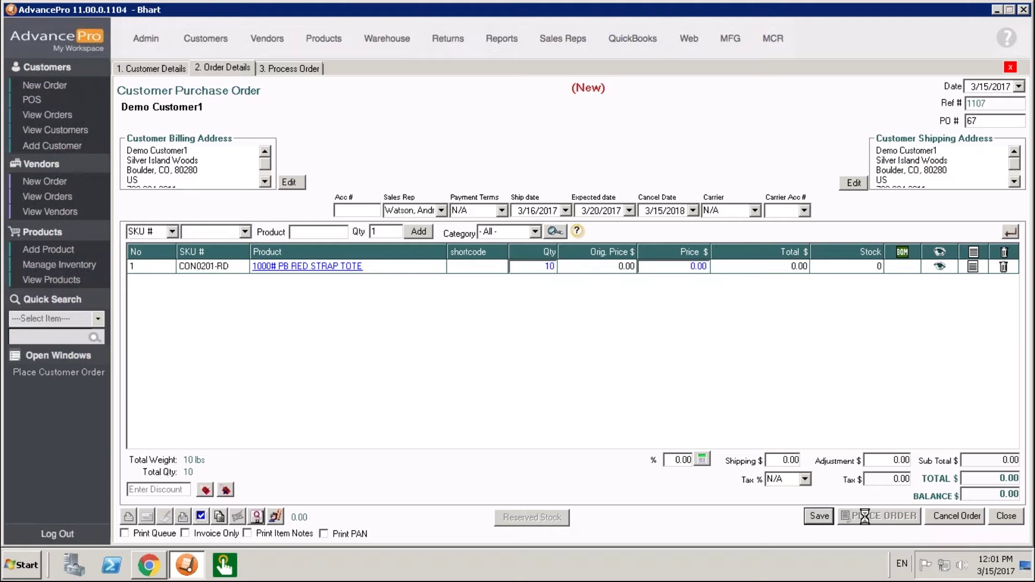
{"action": "left_click", "coordinate": [864, 517]}
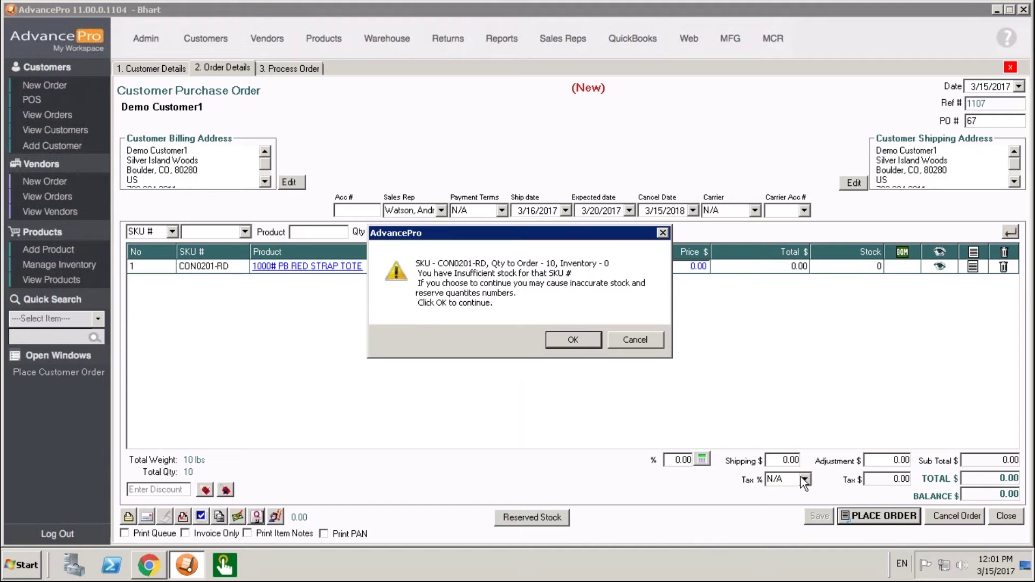
{"action": "left_click", "coordinate": [573, 341]}
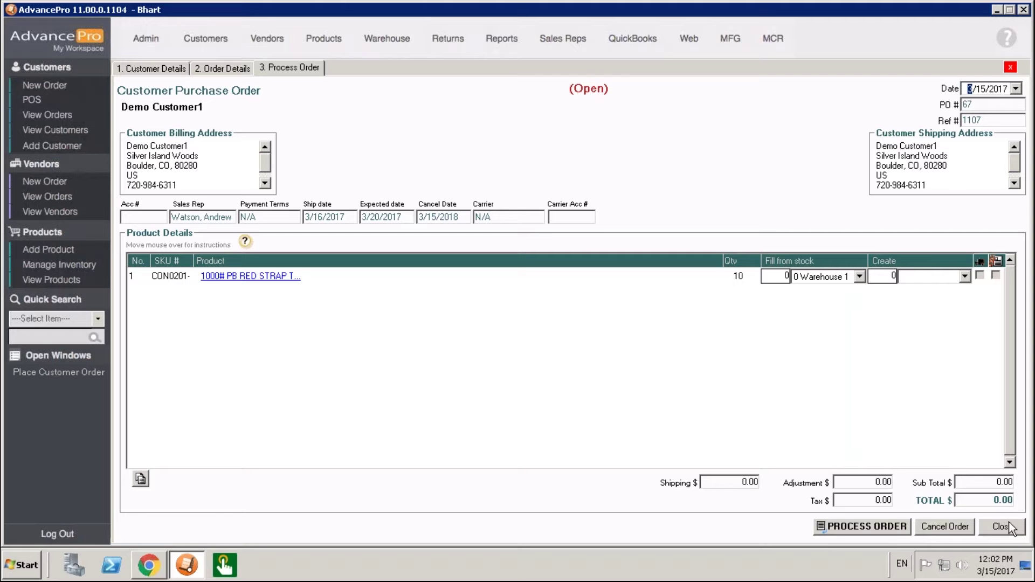
- Open product CON0201-RD from the product list for editing and associate Vandelay Industries as its vendor
{"action": "left_click", "coordinate": [51, 280]}
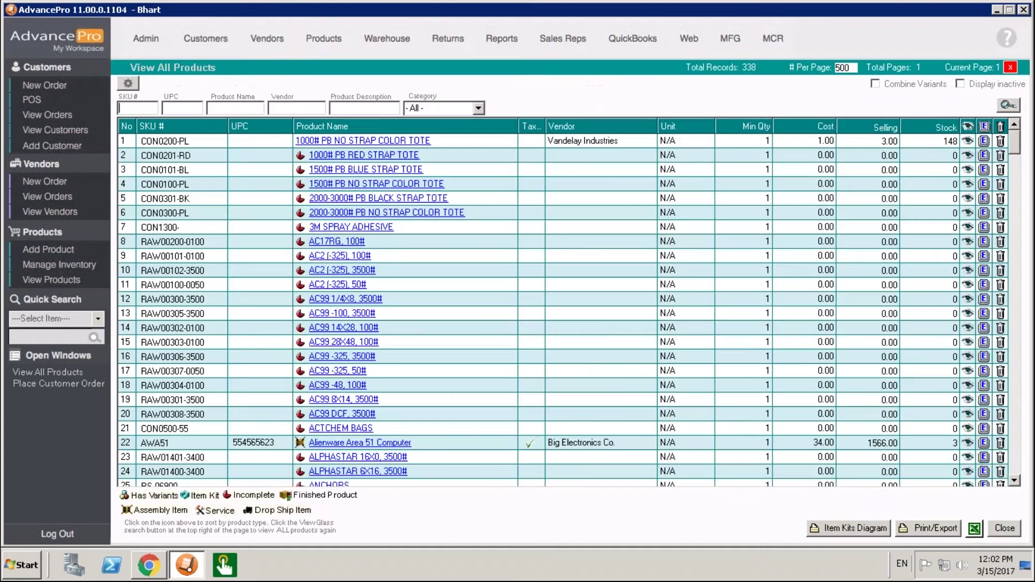
{"action": "left_click", "coordinate": [984, 156]}
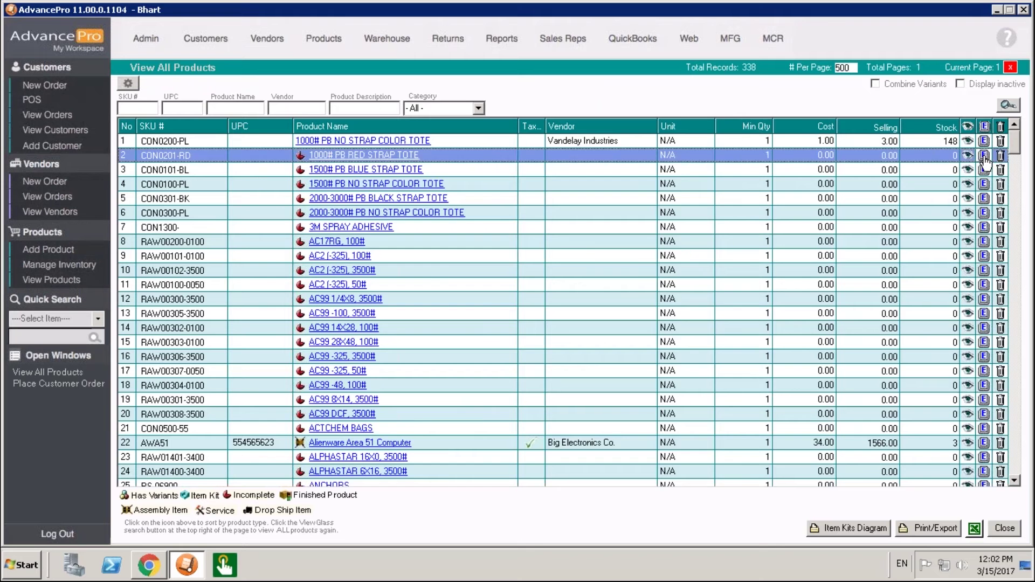
{"action": "left_click", "coordinate": [470, 130]}
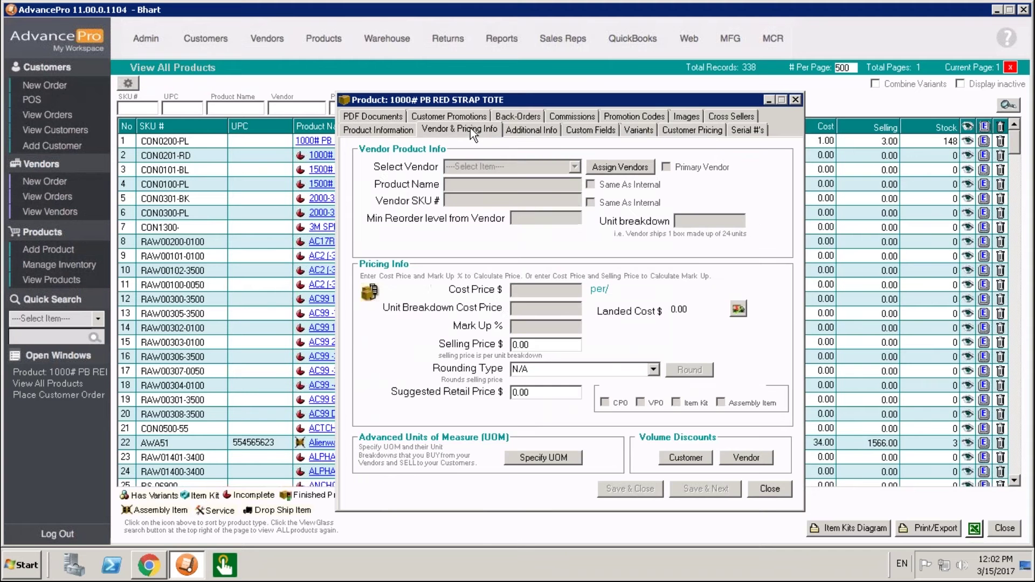
{"action": "left_click", "coordinate": [591, 169]}
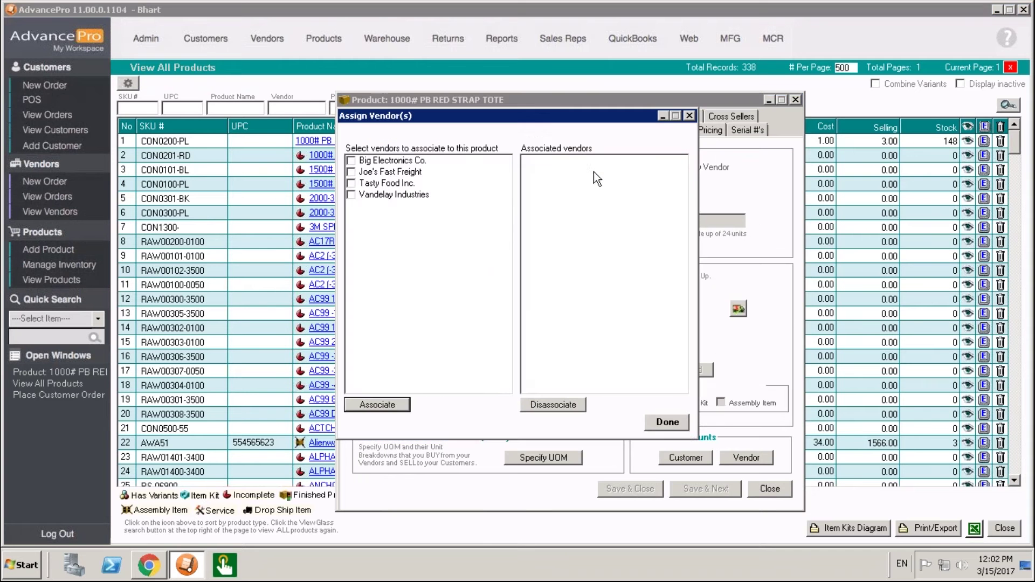
{"action": "left_click", "coordinate": [350, 194]}
{"action": "left_click", "coordinate": [371, 405]}
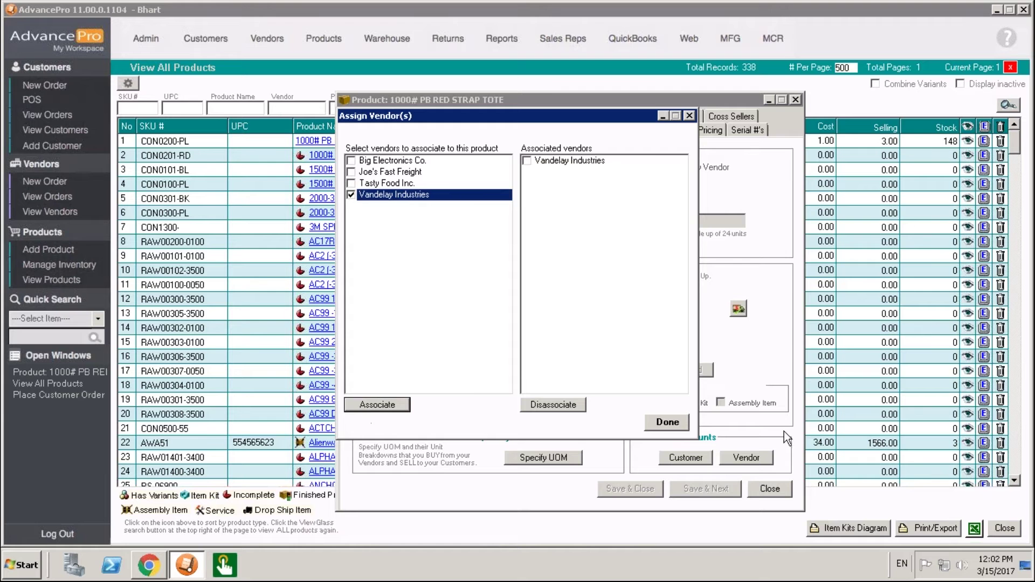
{"action": "left_click", "coordinate": [664, 421]}
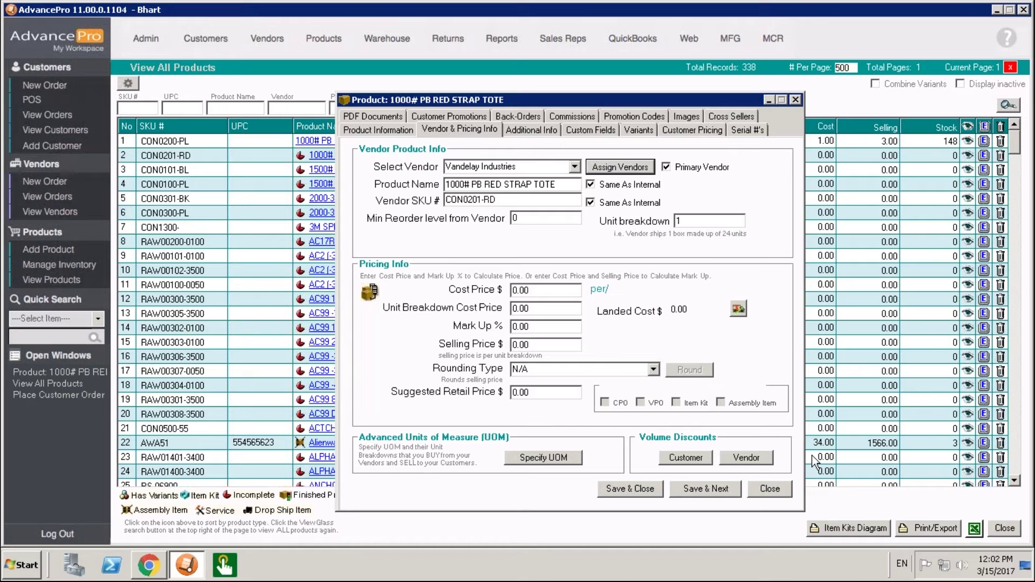
- Set the red strap tote's cost price to 100 and selling price to 200, and save with the adjustment reason "Demo"
{"action": "left_click", "coordinate": [540, 291]}
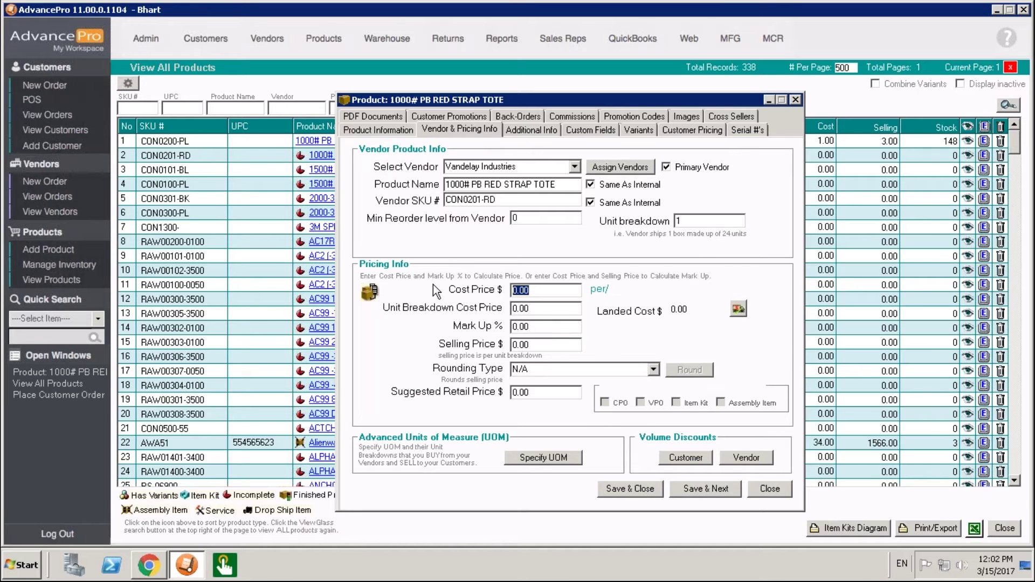
{"action": "type", "text": "100"}
{"action": "key", "text": "Tab"}
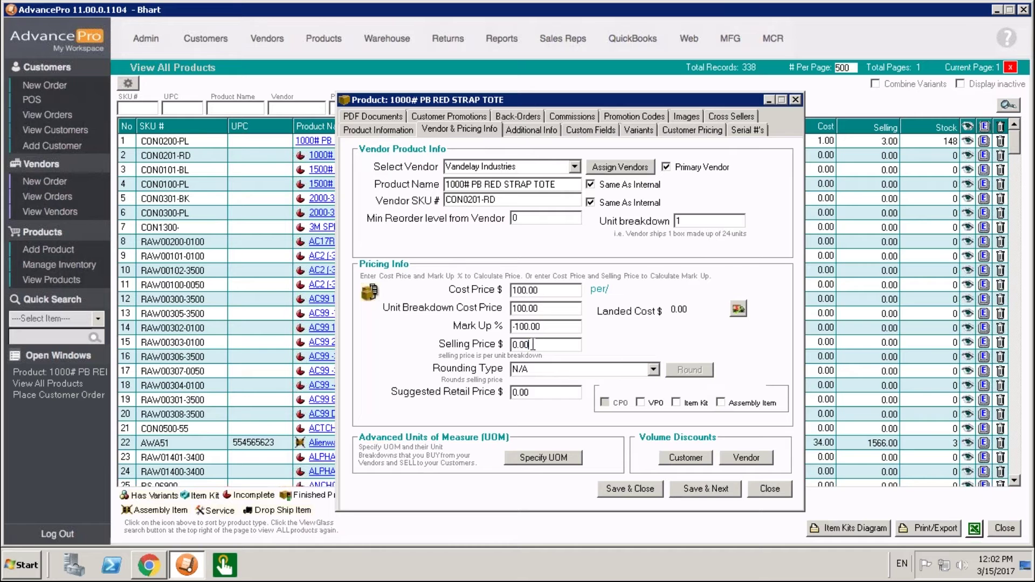
{"action": "type", "text": "200"}
{"action": "left_click", "coordinate": [640, 494]}
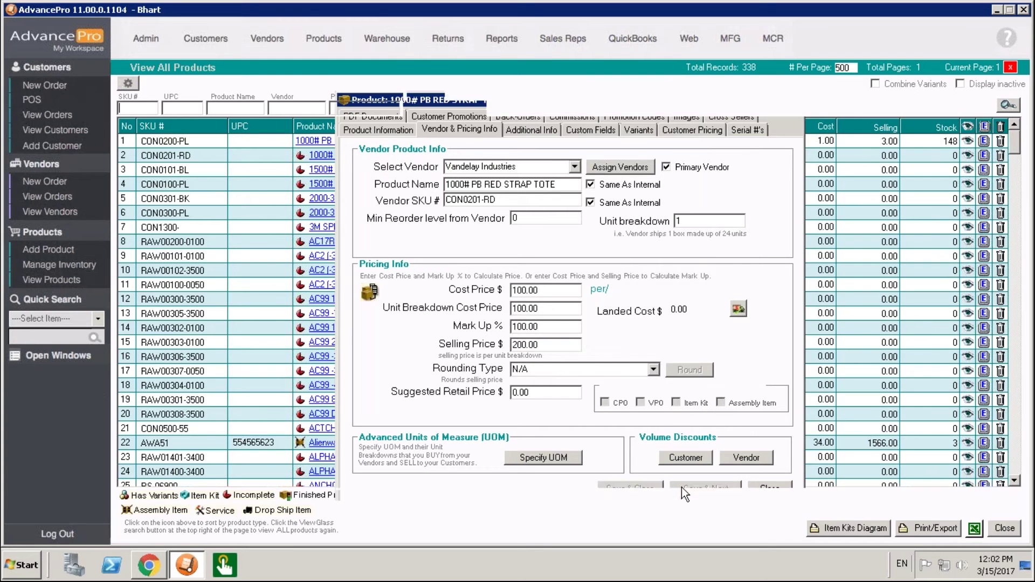
{"action": "type", "text": "Demo"}
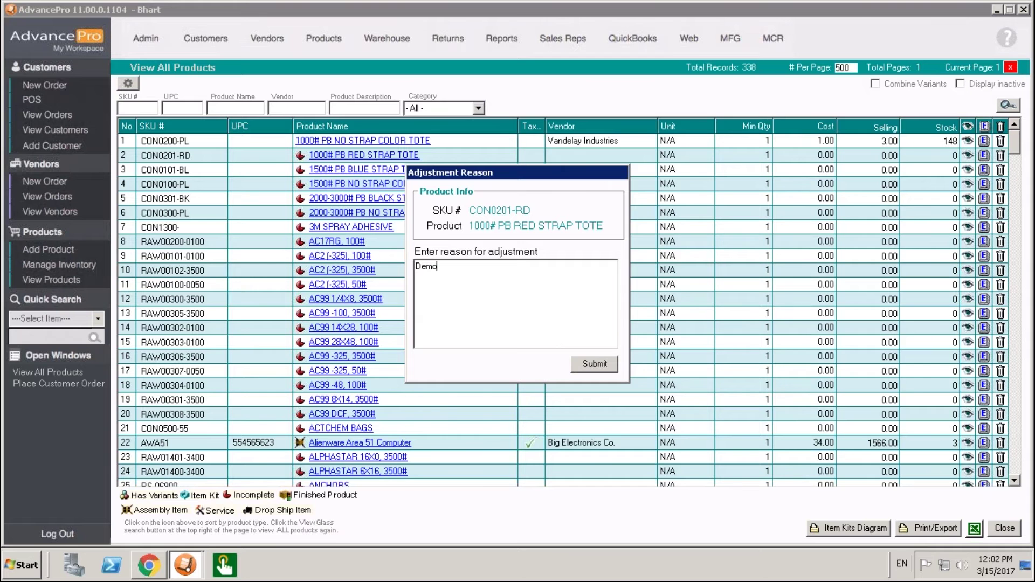
{"action": "left_click", "coordinate": [590, 366]}
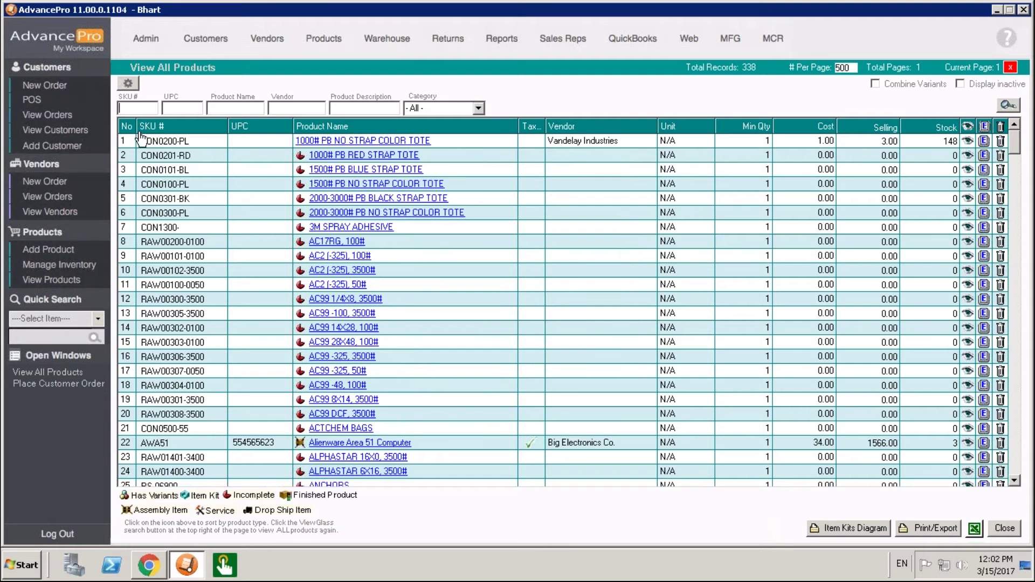
- Return to the order details of the open customer order and delete the CON0201-RD line
{"action": "left_click", "coordinate": [73, 384]}
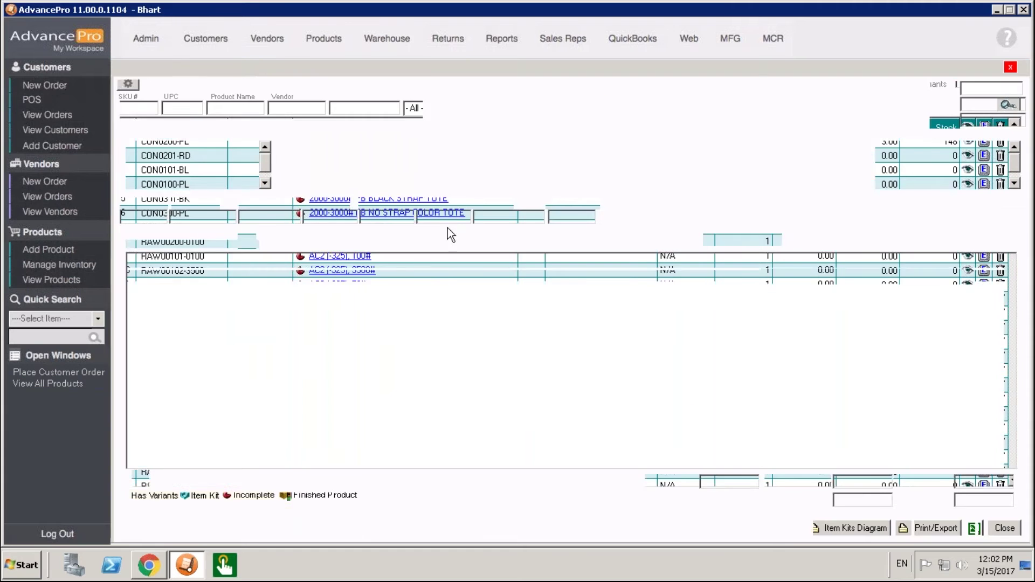
{"action": "left_click", "coordinate": [237, 69]}
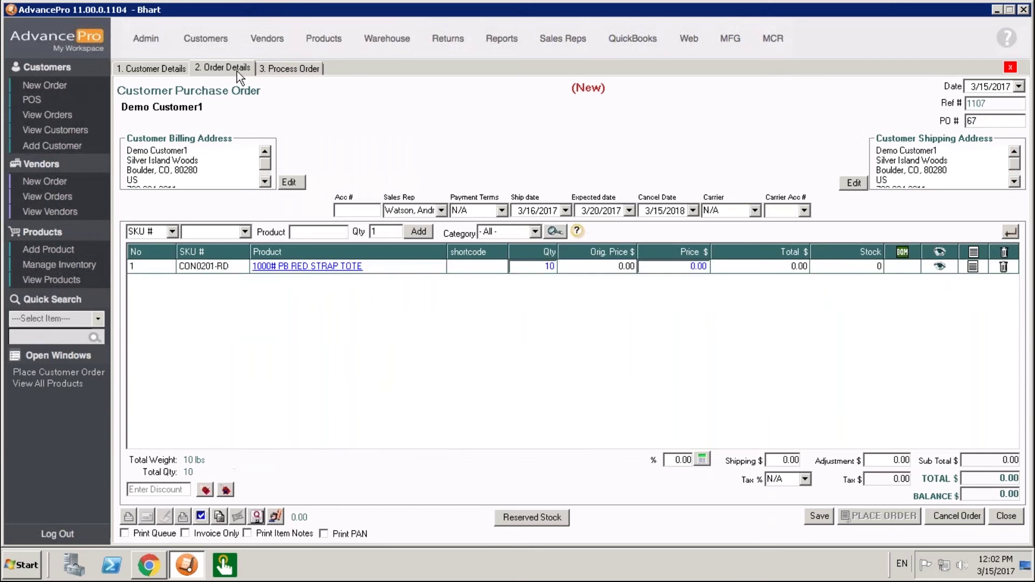
{"action": "left_click", "coordinate": [1004, 268]}
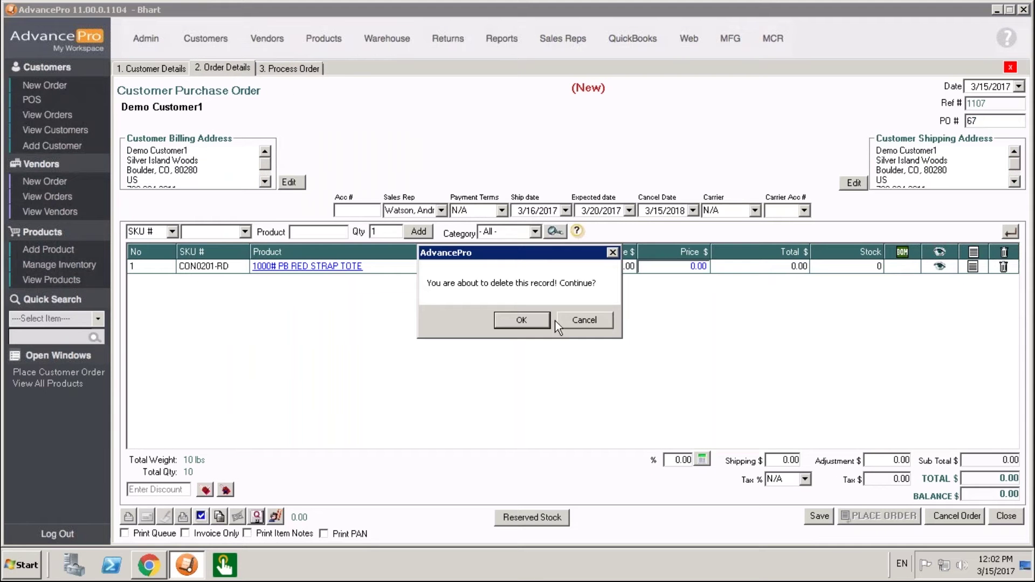
{"action": "left_click", "coordinate": [519, 318]}
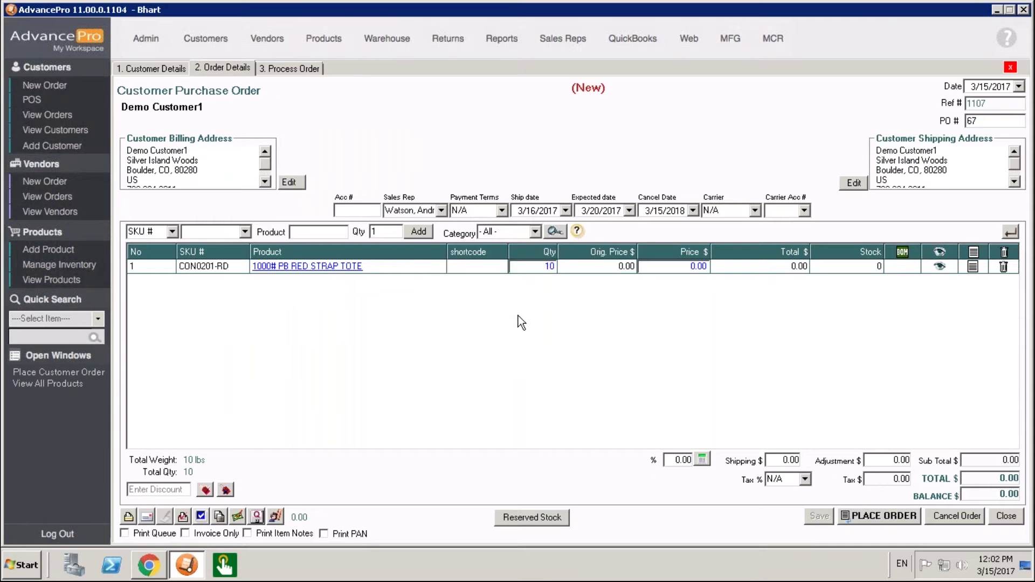
- Add the repriced 1000# PB RED STRAP TOTE to the order again with a quantity of 10
{"action": "left_click", "coordinate": [555, 232]}
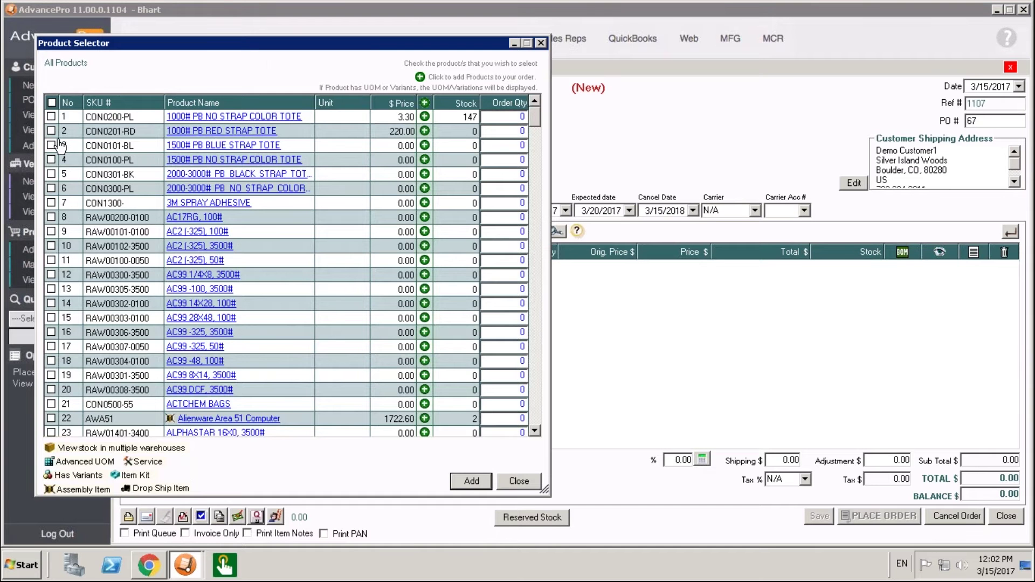
{"action": "left_click", "coordinate": [51, 130]}
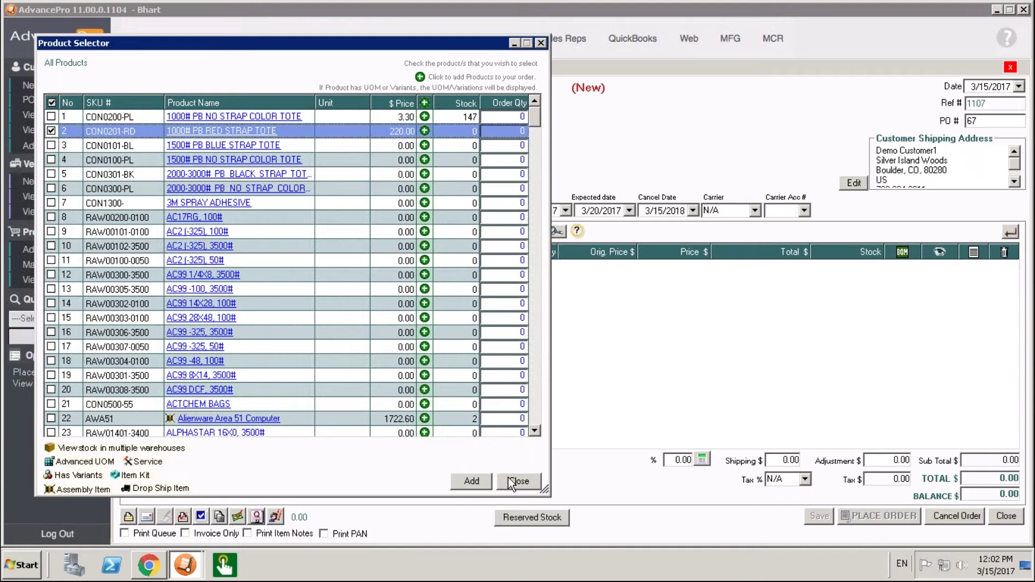
{"action": "left_click", "coordinate": [470, 481]}
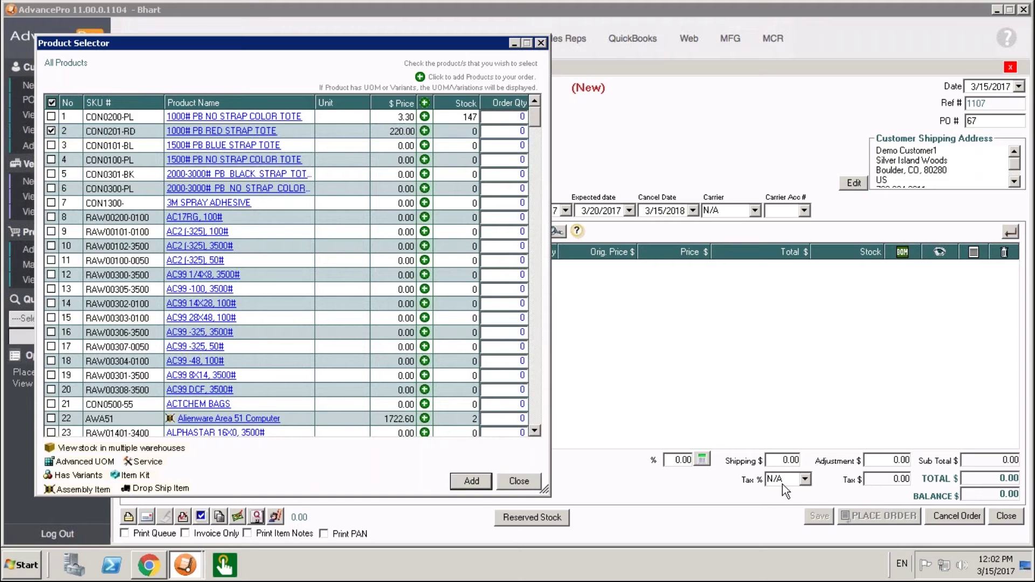
{"action": "left_click", "coordinate": [526, 266]}
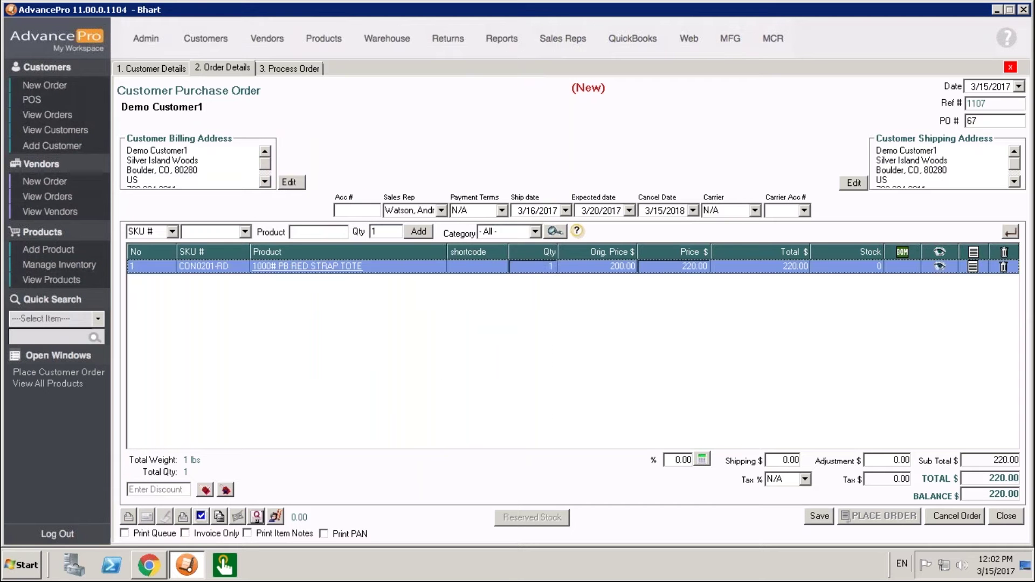
{"action": "type", "text": "10"}
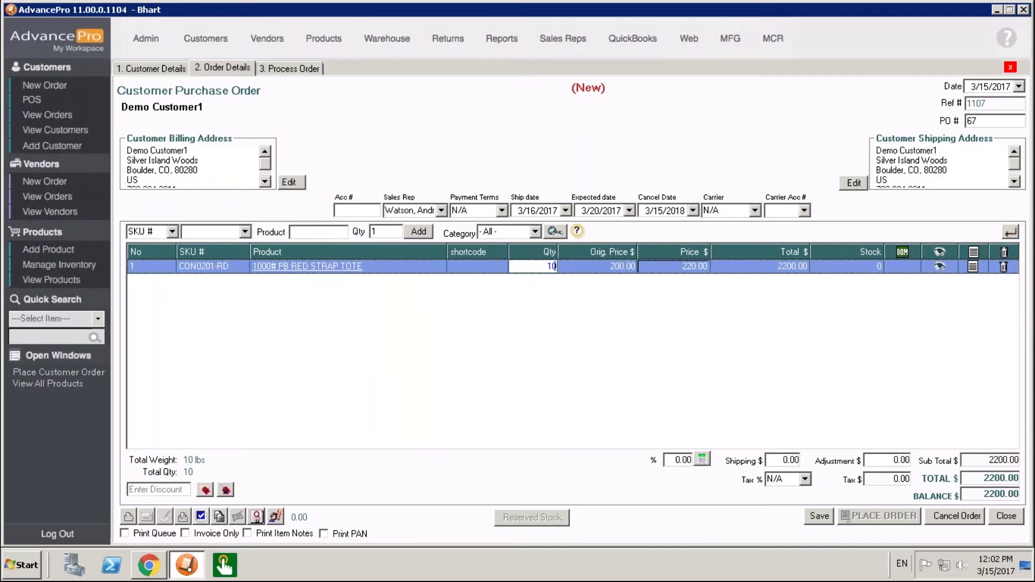
- Save the updated customer order and place it despite the insufficient stock
{"action": "left_click", "coordinate": [820, 516]}
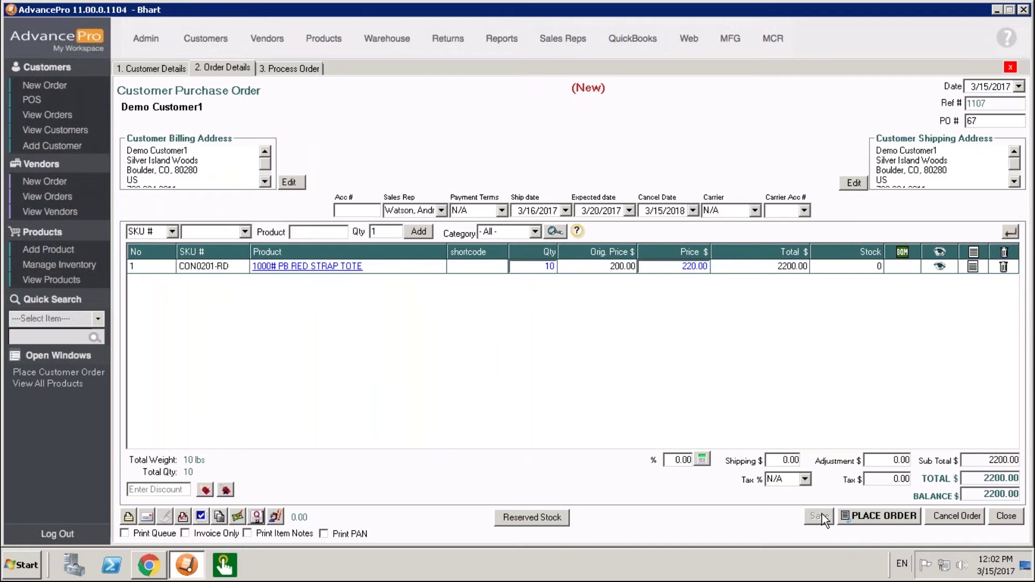
{"action": "left_click", "coordinate": [869, 515]}
{"action": "left_click", "coordinate": [572, 339]}
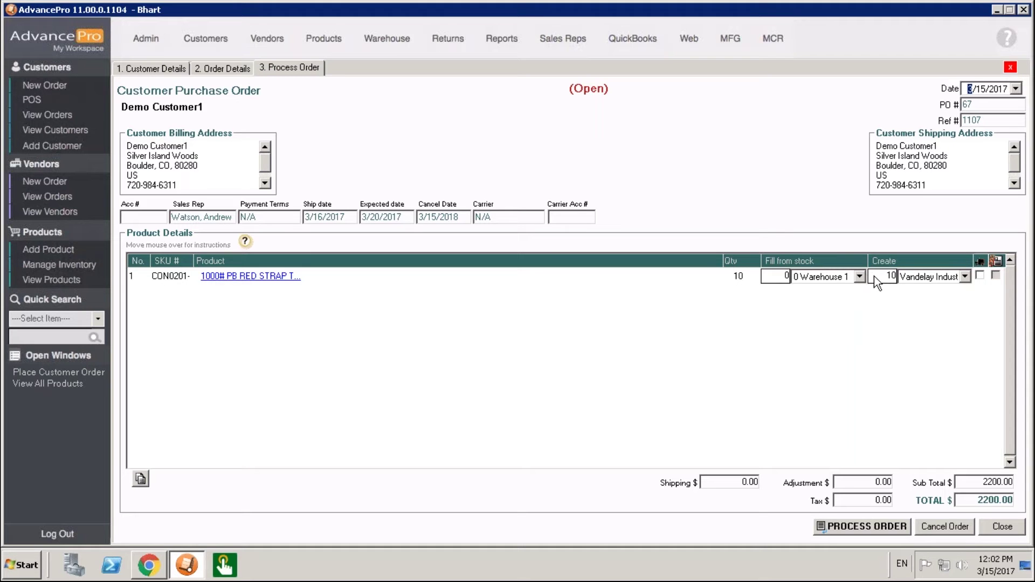
- Choose Vandelay Industries at $100.00 as the vendor for the 10 totes to create, and process the order
{"action": "left_click", "coordinate": [965, 278]}
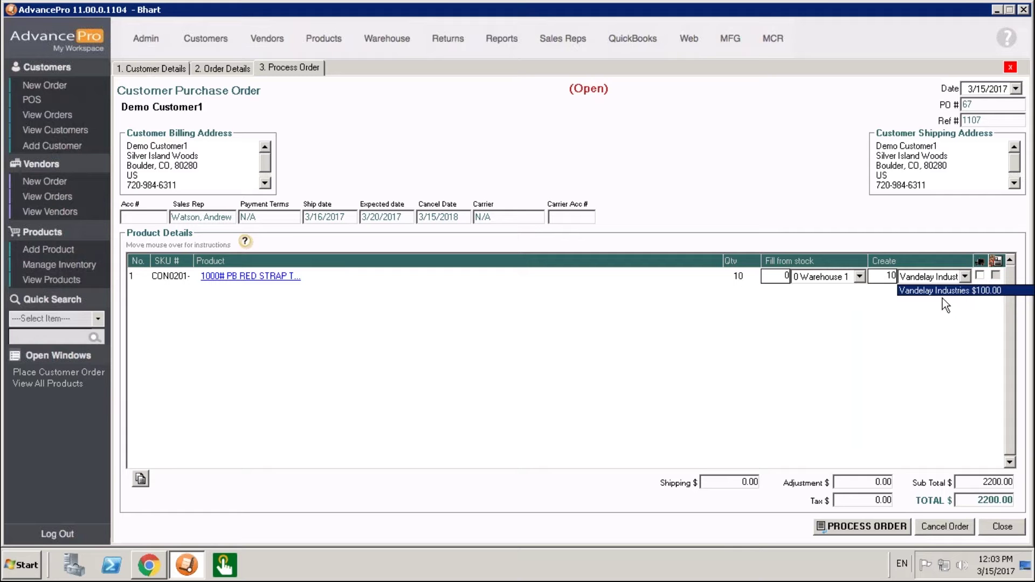
{"action": "left_click", "coordinate": [979, 293]}
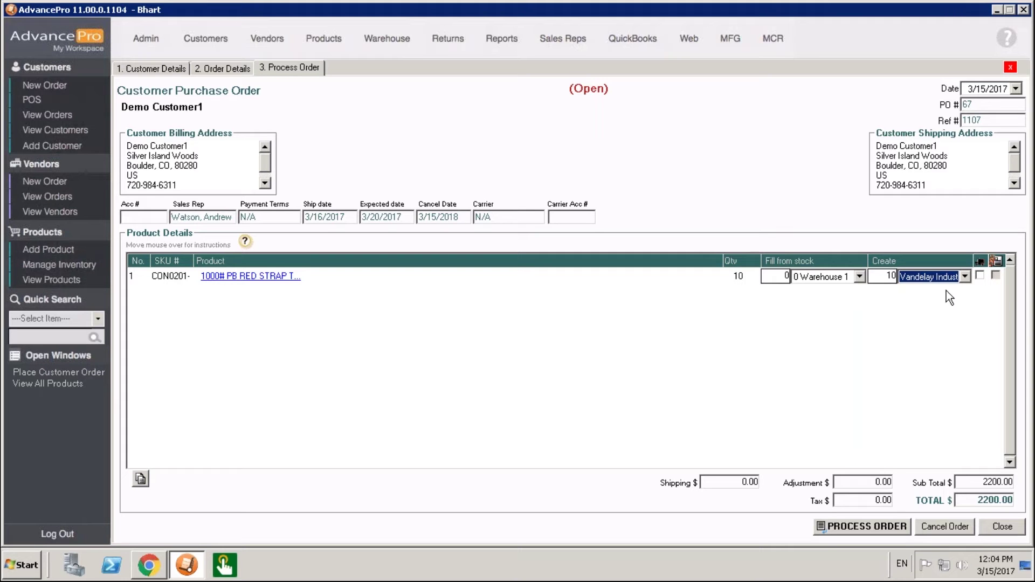
{"action": "left_click", "coordinate": [898, 527]}
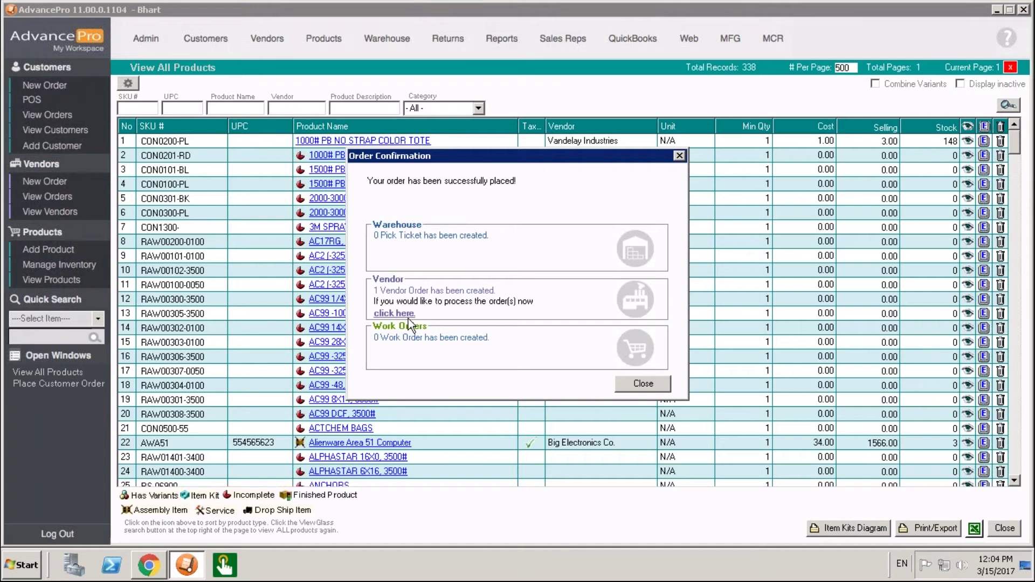
- Open the new Vandelay Industries vendor order from the order confirmation and check which customer order its CON0201-RD line comes from
{"action": "left_click", "coordinate": [394, 313]}
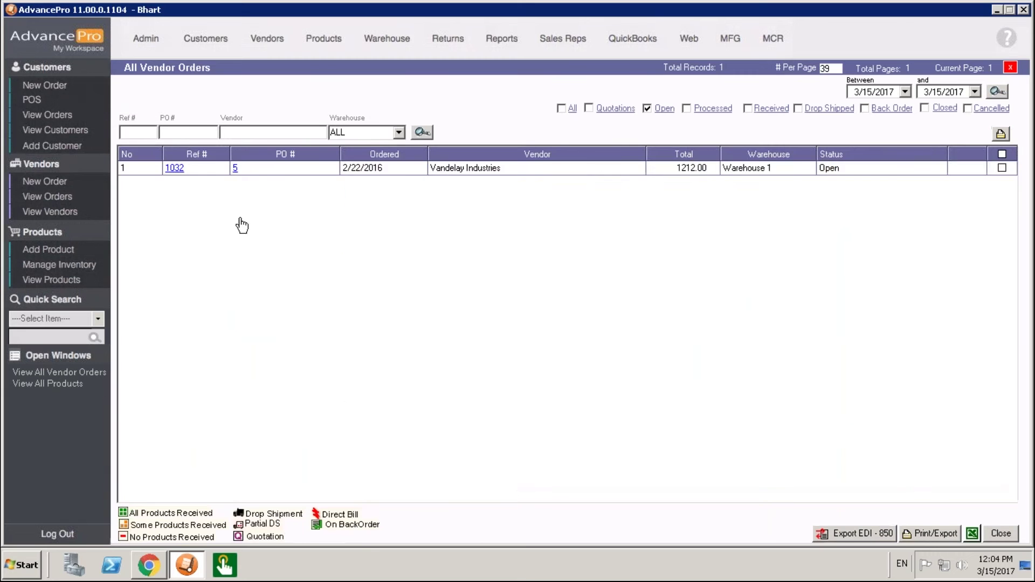
{"action": "left_click", "coordinate": [236, 169]}
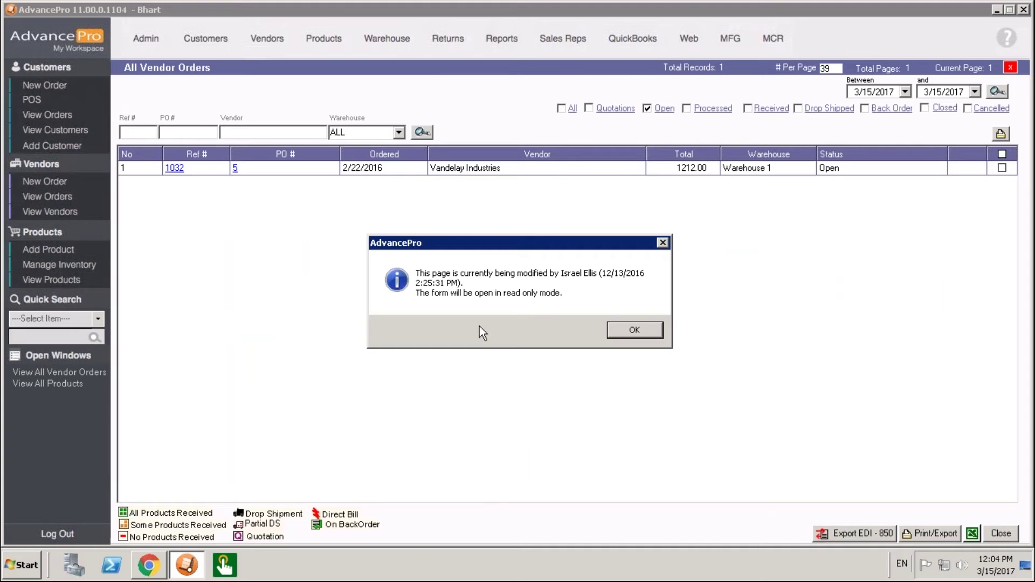
{"action": "left_click", "coordinate": [625, 330]}
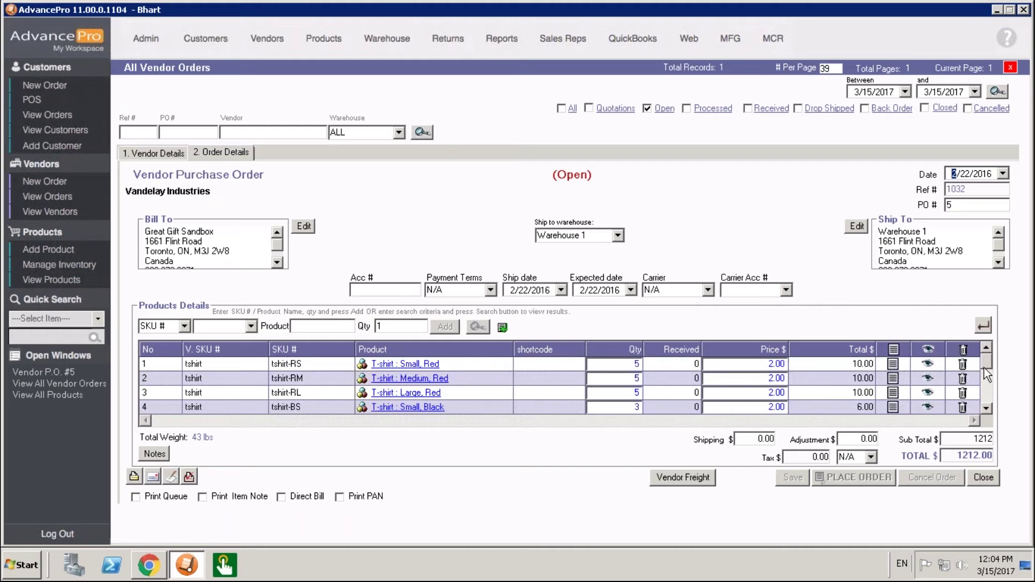
{"action": "left_click_drag", "start_coordinate": [985, 368], "coordinate": [986, 408]}
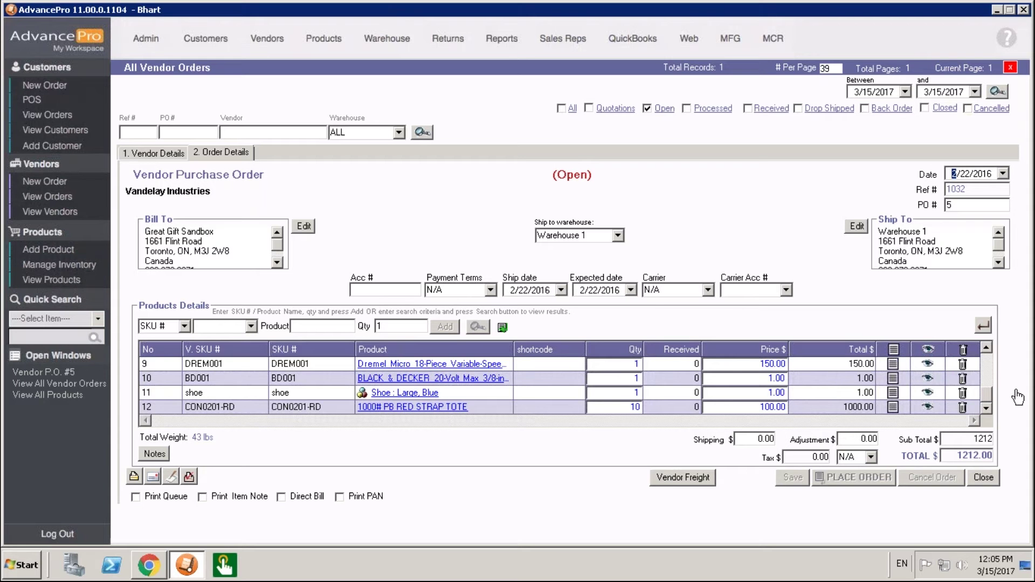
{"action": "left_click", "coordinate": [928, 408]}
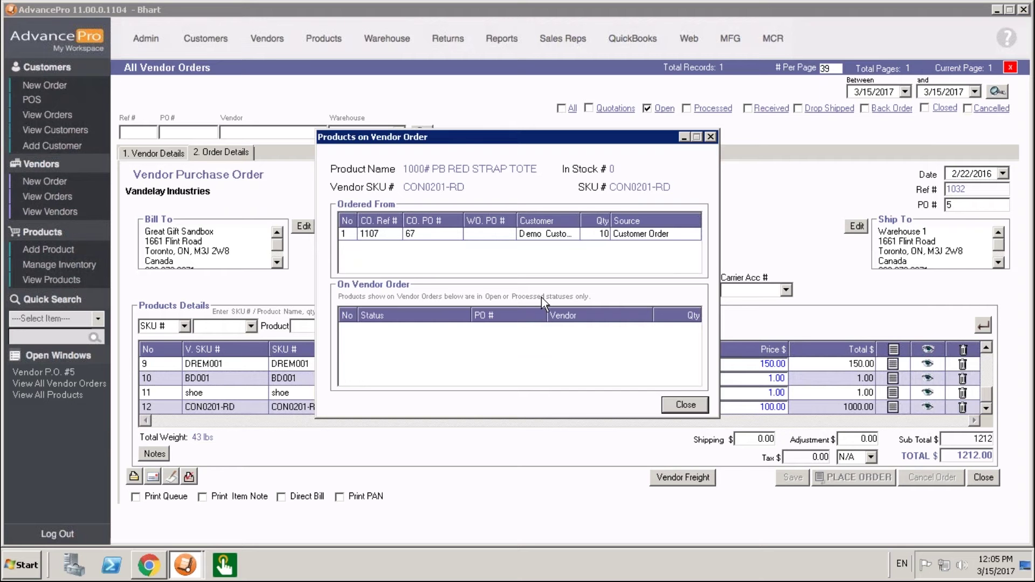
{"action": "left_click", "coordinate": [711, 136]}
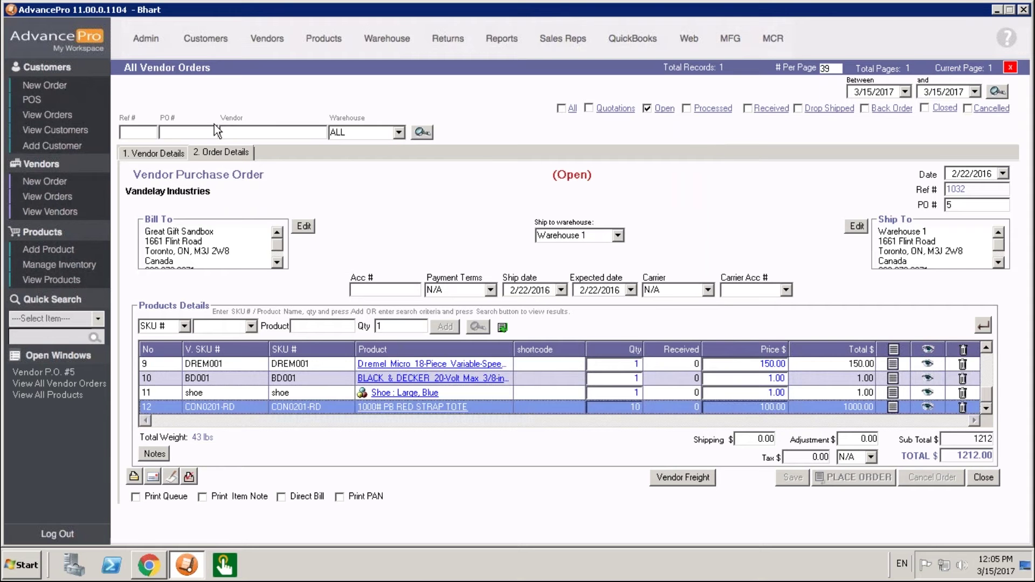
- List the customer orders of every status
{"action": "left_click", "coordinate": [52, 114]}
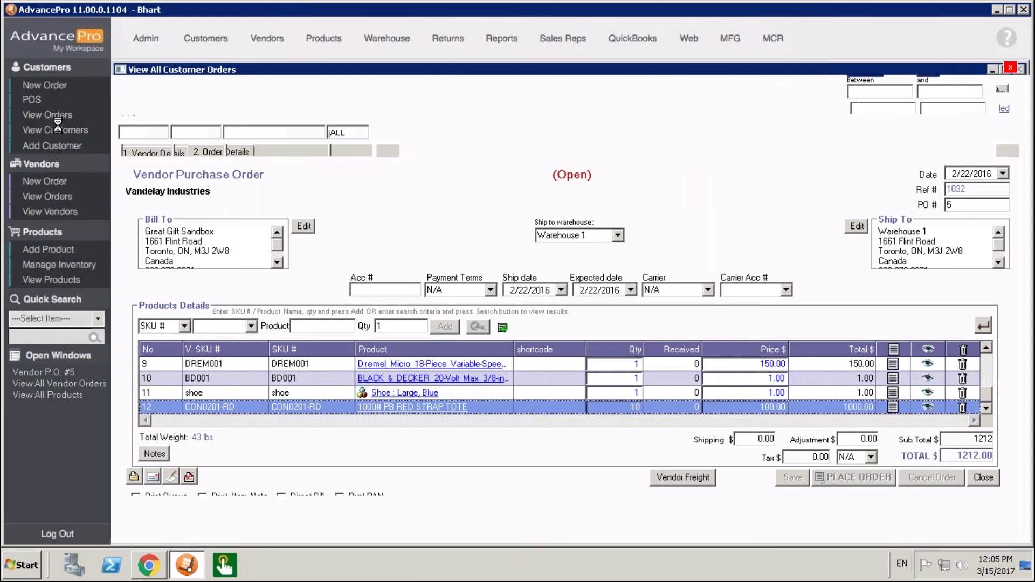
{"action": "left_click", "coordinate": [587, 109]}
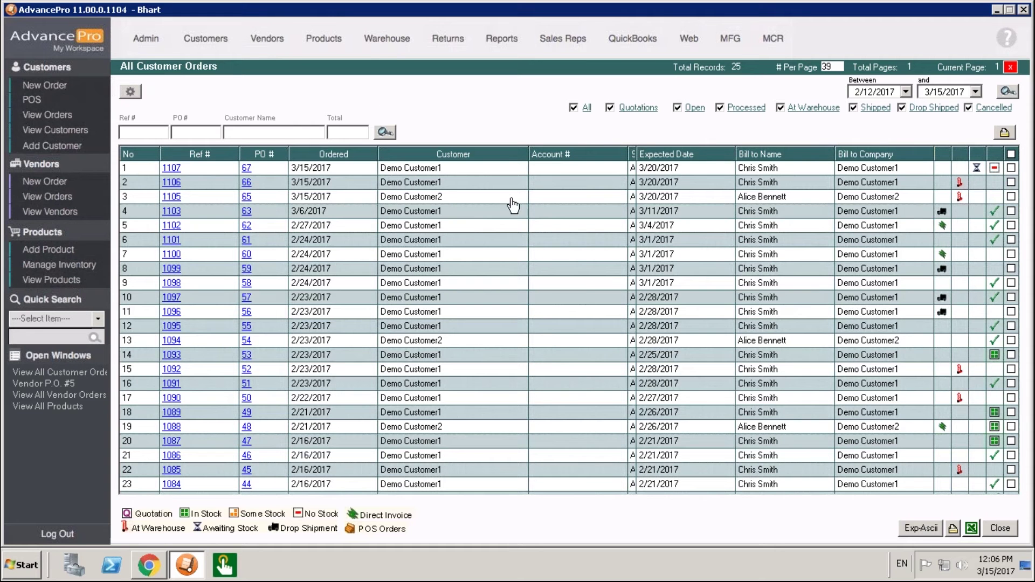
- Review the additional and general options in the site settings, and close the settings without changes
{"action": "left_click", "coordinate": [147, 40]}
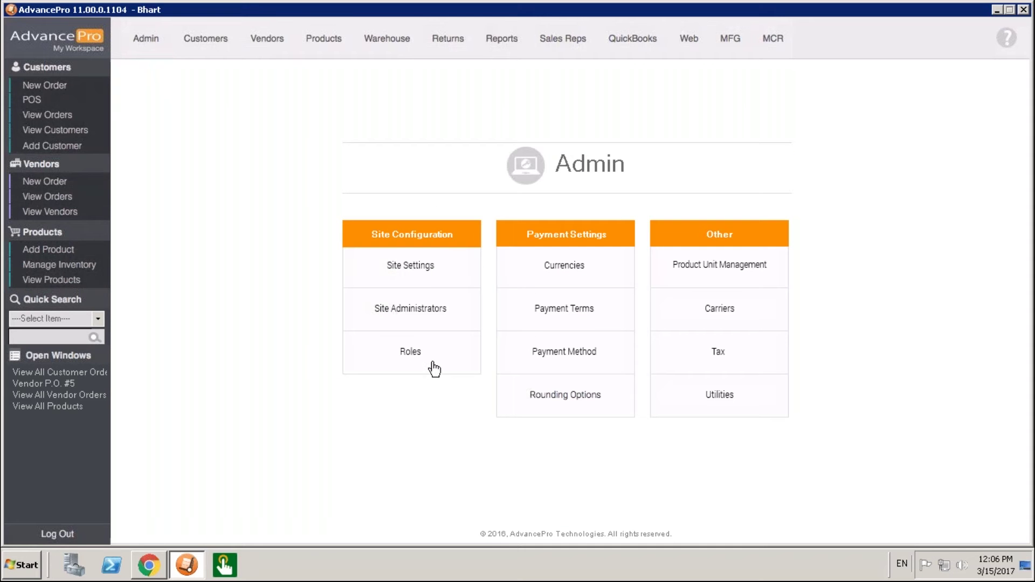
{"action": "left_click", "coordinate": [427, 277]}
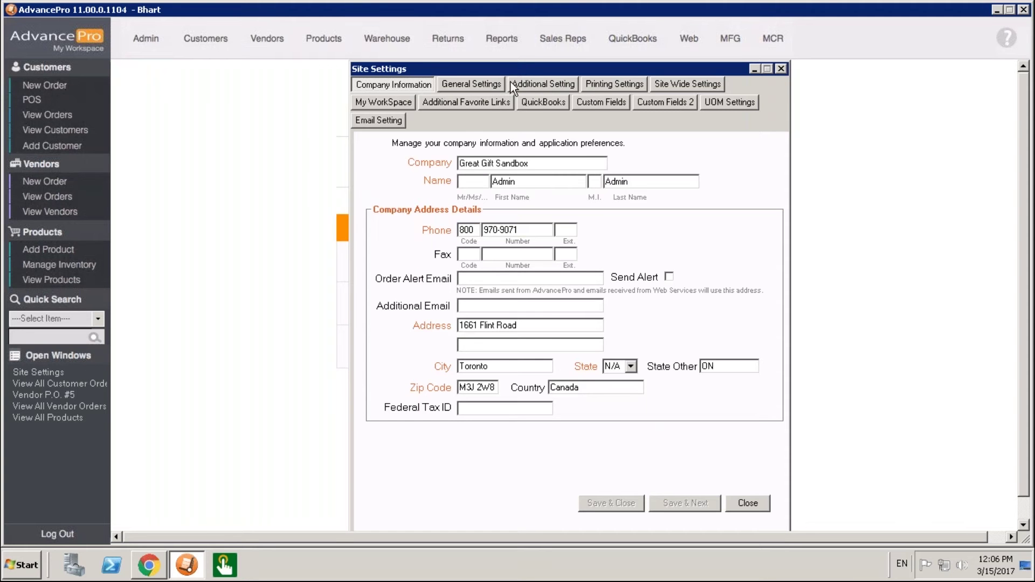
{"action": "left_click", "coordinate": [529, 85]}
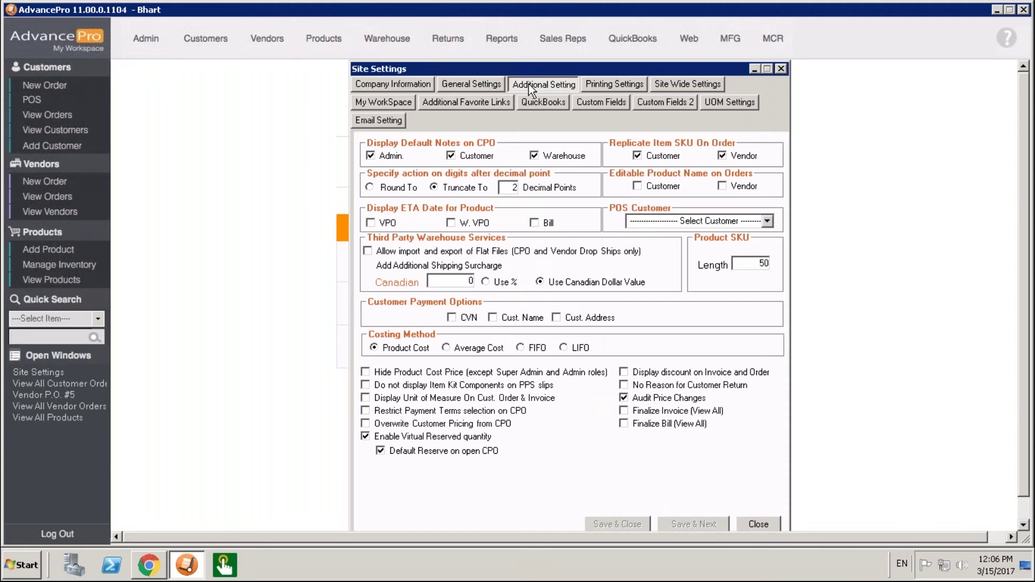
{"action": "left_click", "coordinate": [485, 86]}
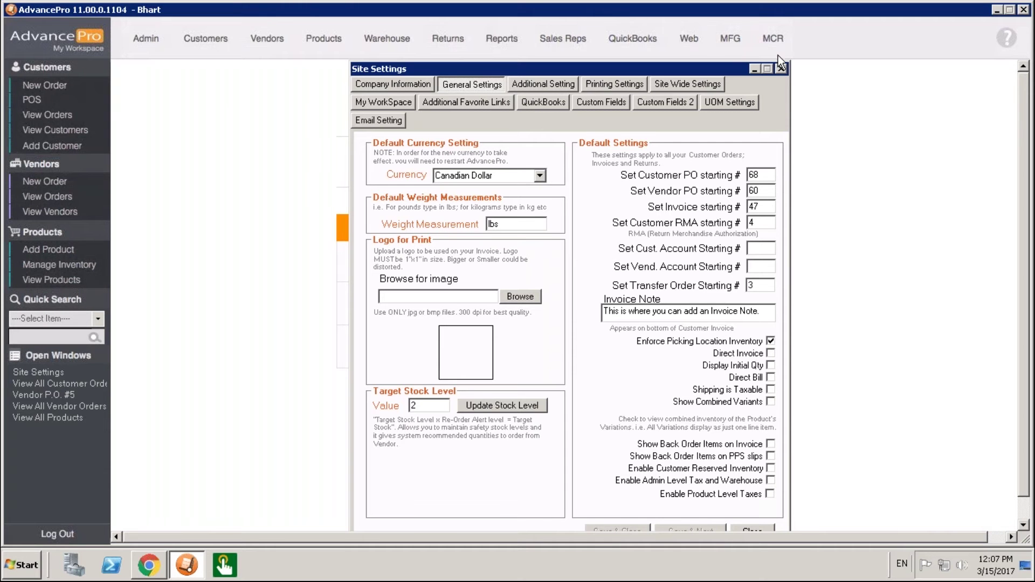
{"action": "left_click", "coordinate": [781, 69]}
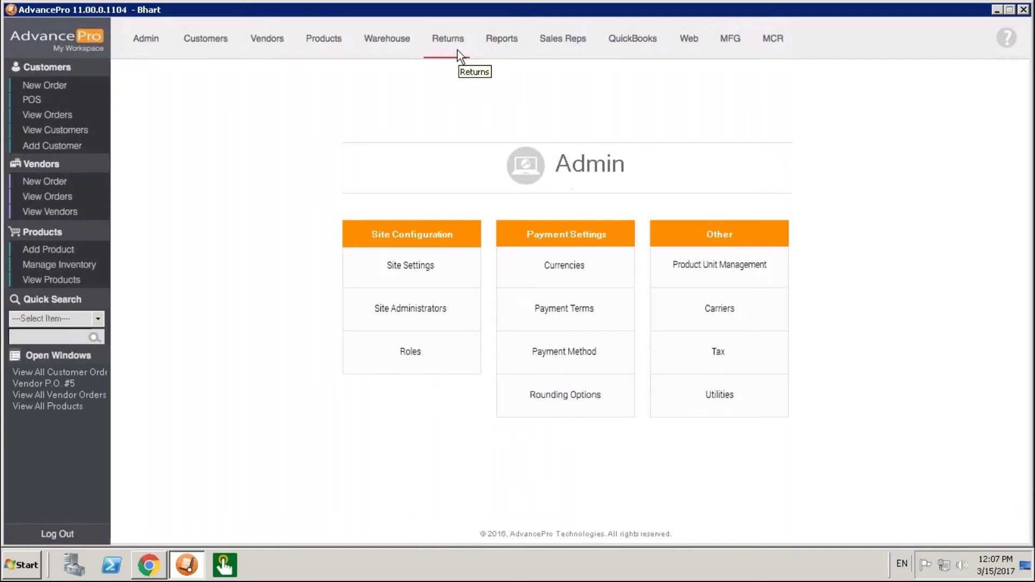
- List the warehouse's vendor orders, compare the received ones, and return to those still to be received
{"action": "left_click", "coordinate": [372, 48]}
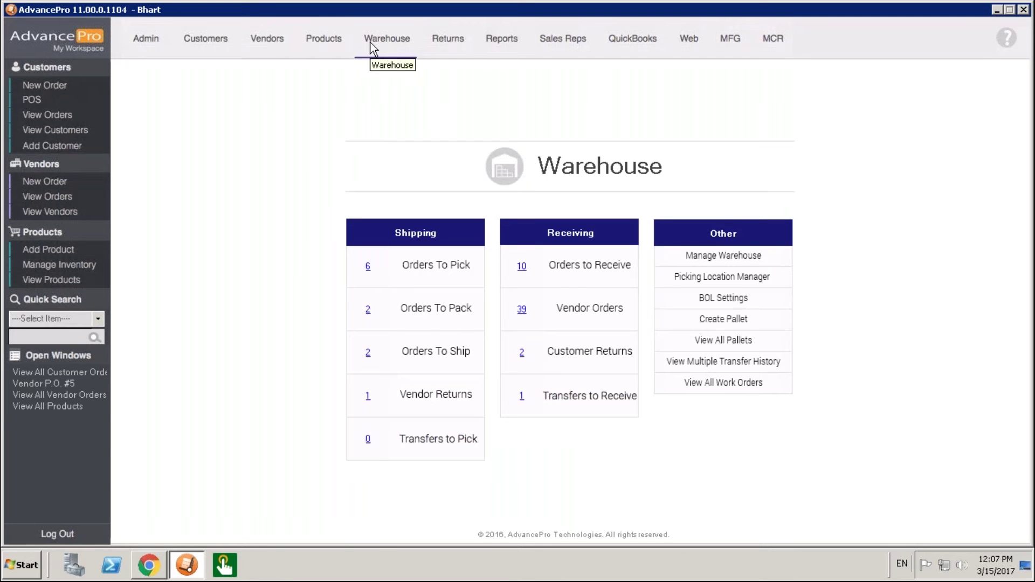
{"action": "left_click", "coordinate": [526, 265]}
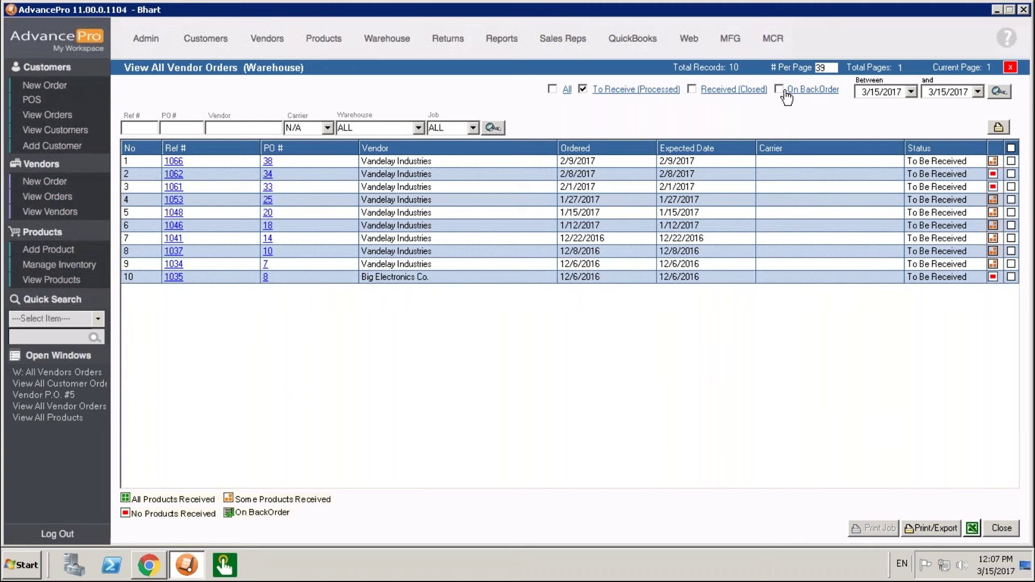
{"action": "left_click", "coordinate": [734, 89]}
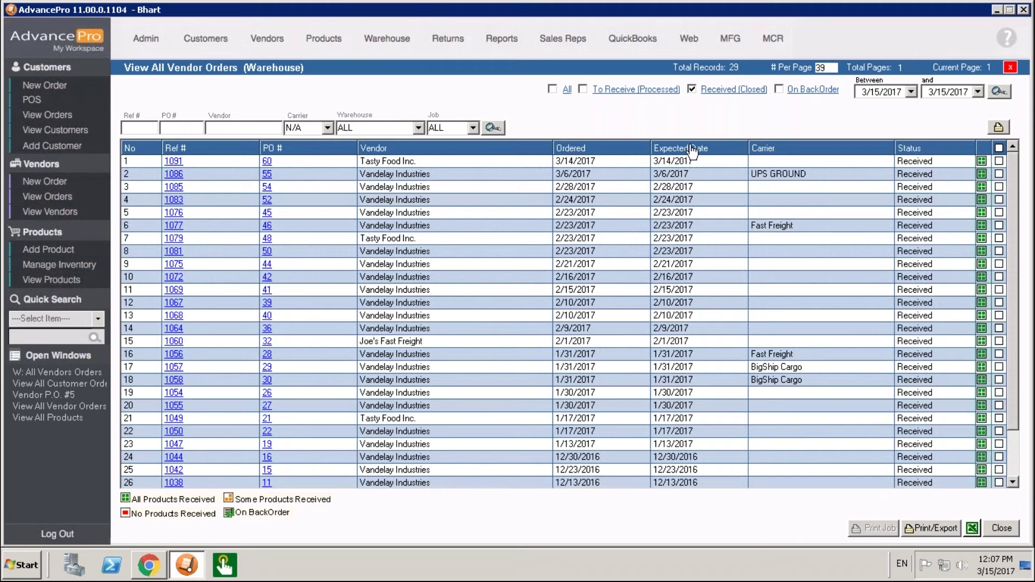
{"action": "left_click", "coordinate": [566, 89]}
{"action": "left_click", "coordinate": [613, 90]}
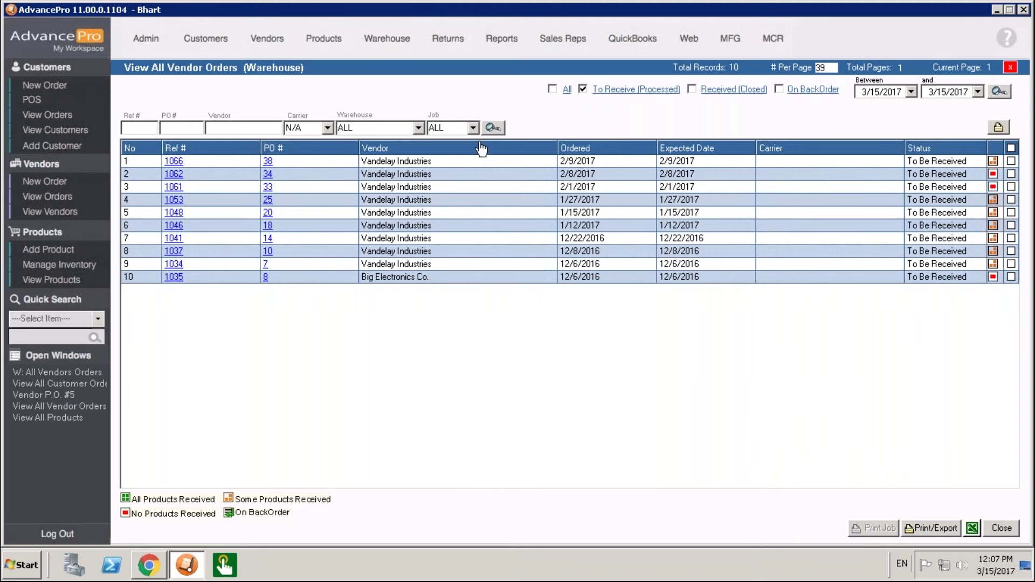
- Examine the receiving form of the Vandelay Industries order dated 2/8/2017 and close it without receiving anything
{"action": "left_click", "coordinate": [269, 178]}
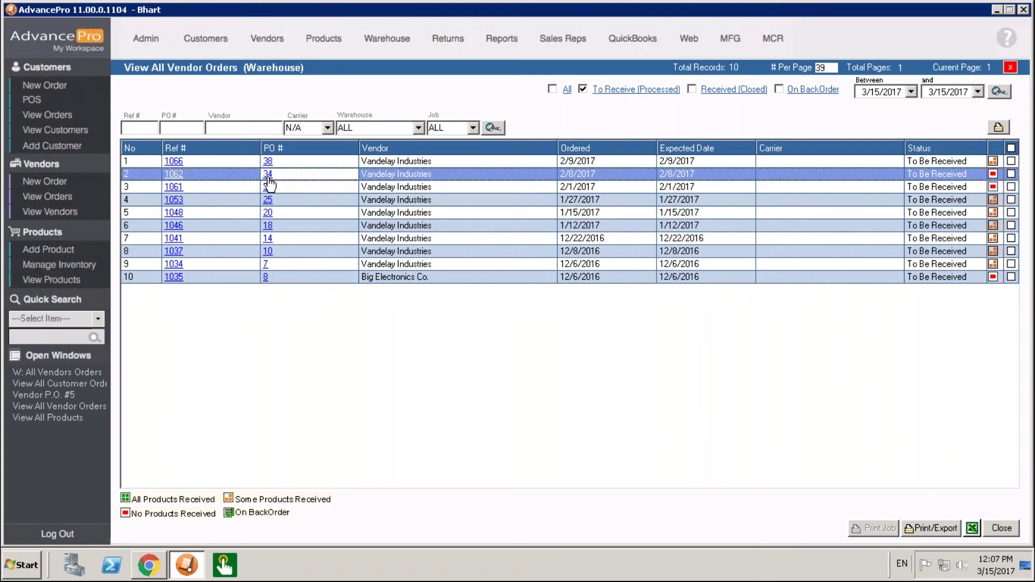
{"action": "left_click", "coordinate": [268, 175]}
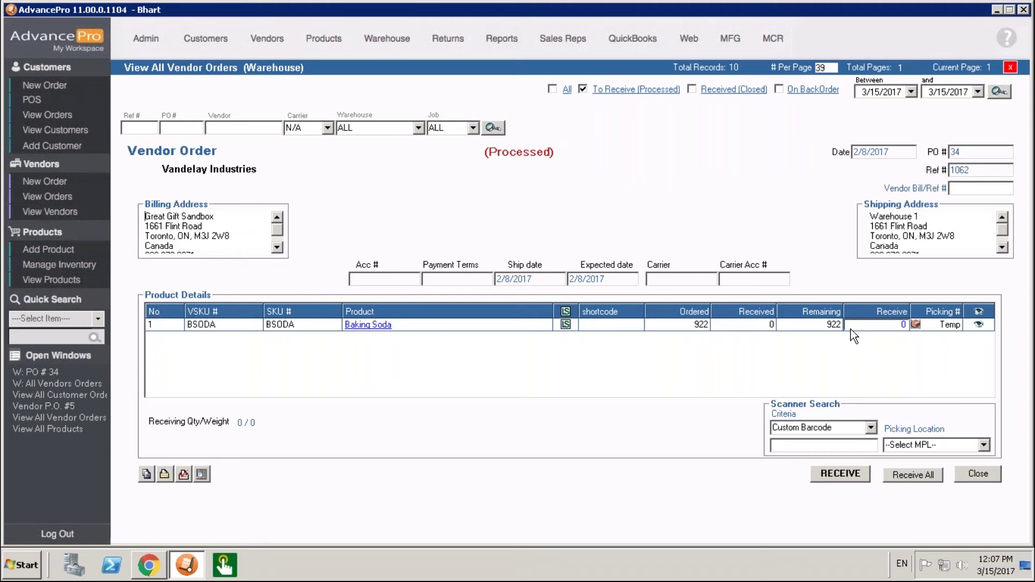
{"action": "left_click", "coordinate": [981, 474]}
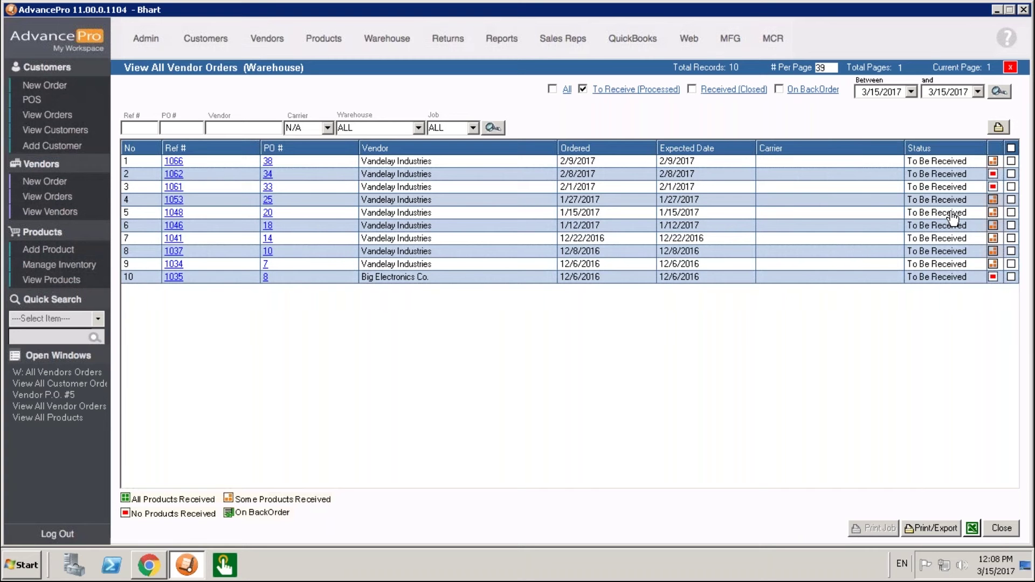
- Examine the pending Tasty Food Inc. vendor bill dated 3/14/2017 and close it without creating the bill
{"action": "left_click", "coordinate": [277, 44]}
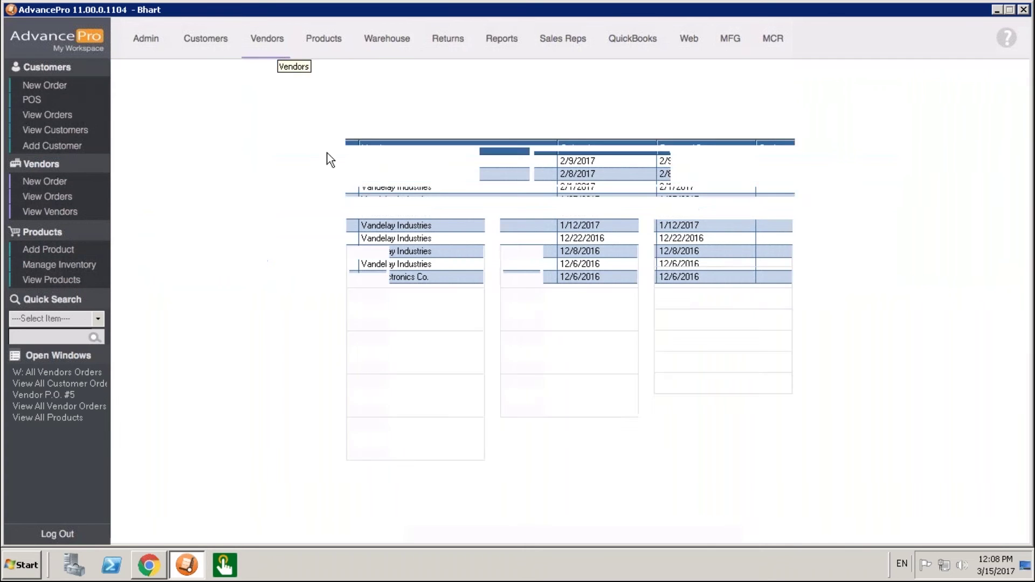
{"action": "left_click", "coordinate": [419, 358]}
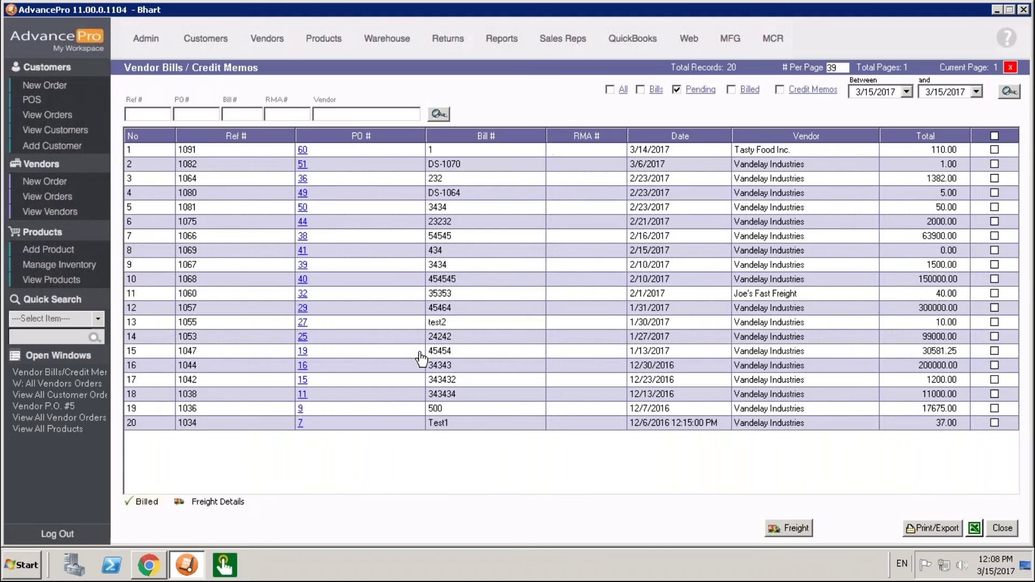
{"action": "double_click", "coordinate": [297, 155]}
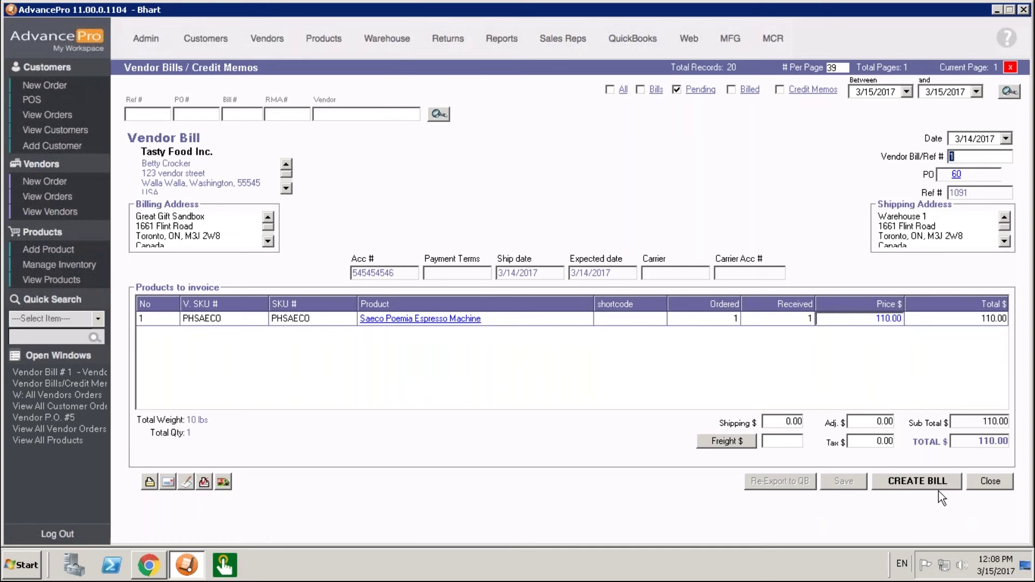
{"action": "left_click", "coordinate": [980, 488]}
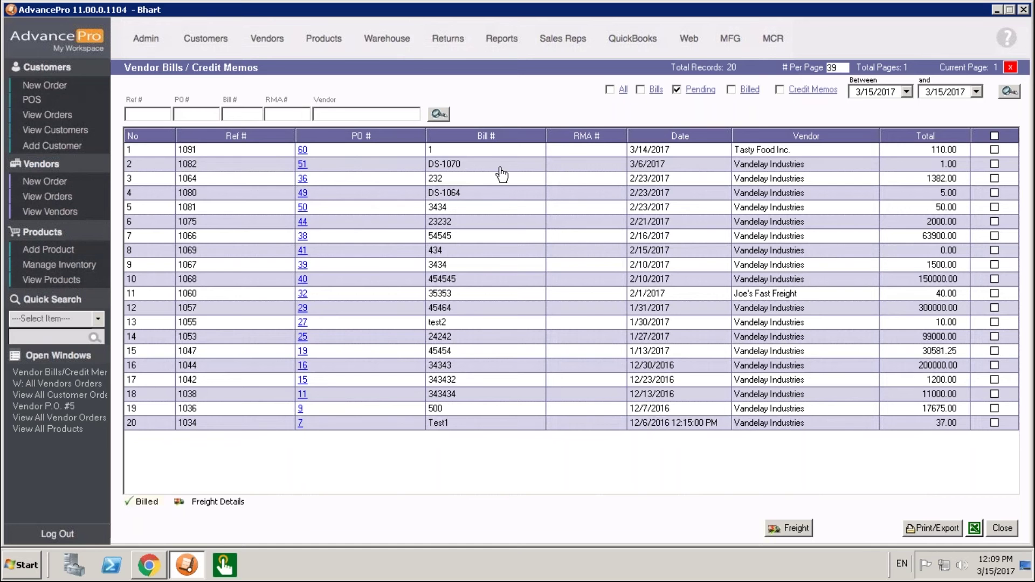
- Run the Back Ordered Items product report, check the customer back orders for the 1000# PB RED STRAP TOTE, and close the report
{"action": "left_click", "coordinate": [508, 38]}
{"action": "left_click", "coordinate": [521, 225]}
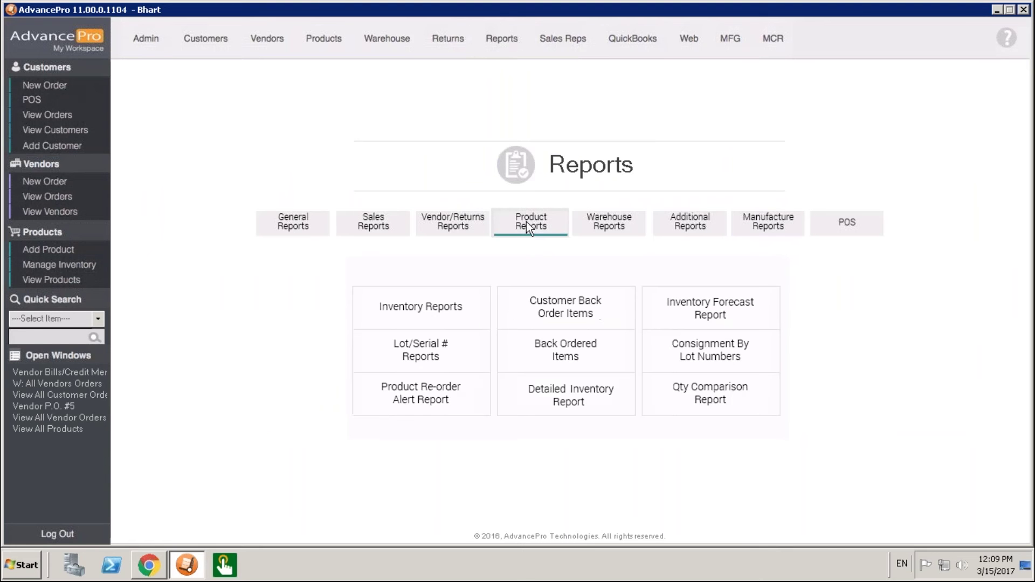
{"action": "left_click", "coordinate": [563, 358]}
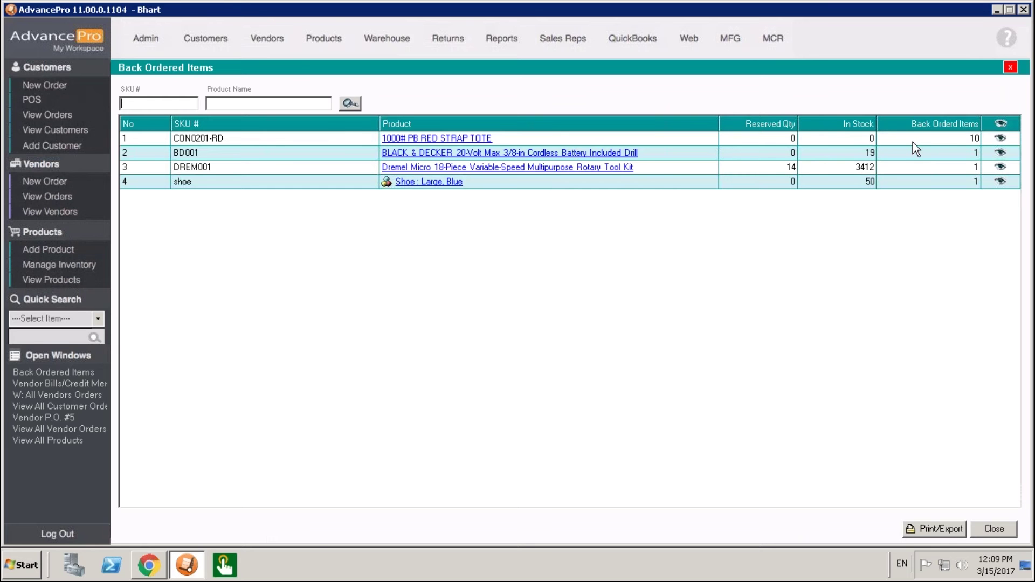
{"action": "left_click", "coordinate": [999, 140]}
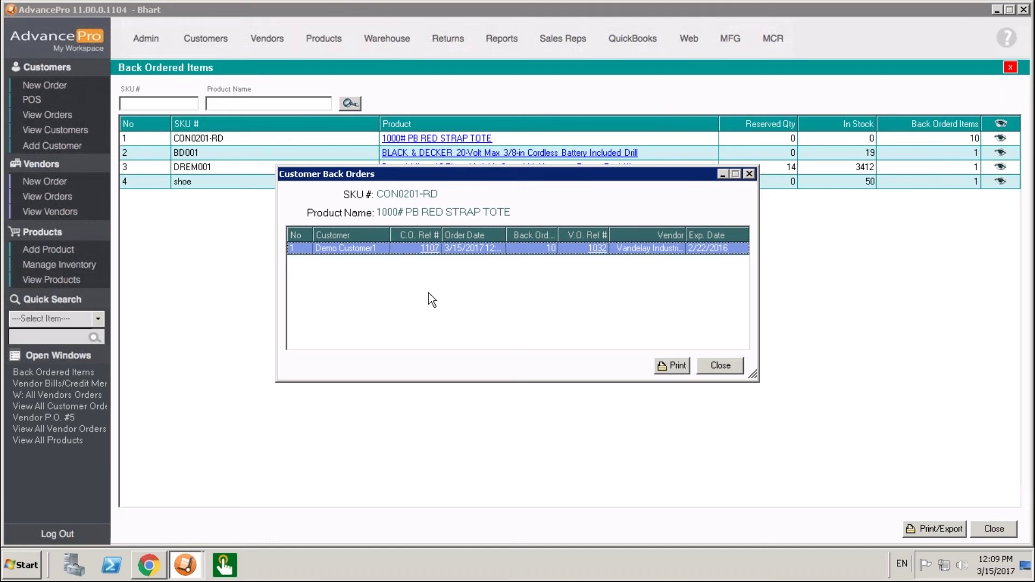
{"action": "left_click", "coordinate": [720, 366]}
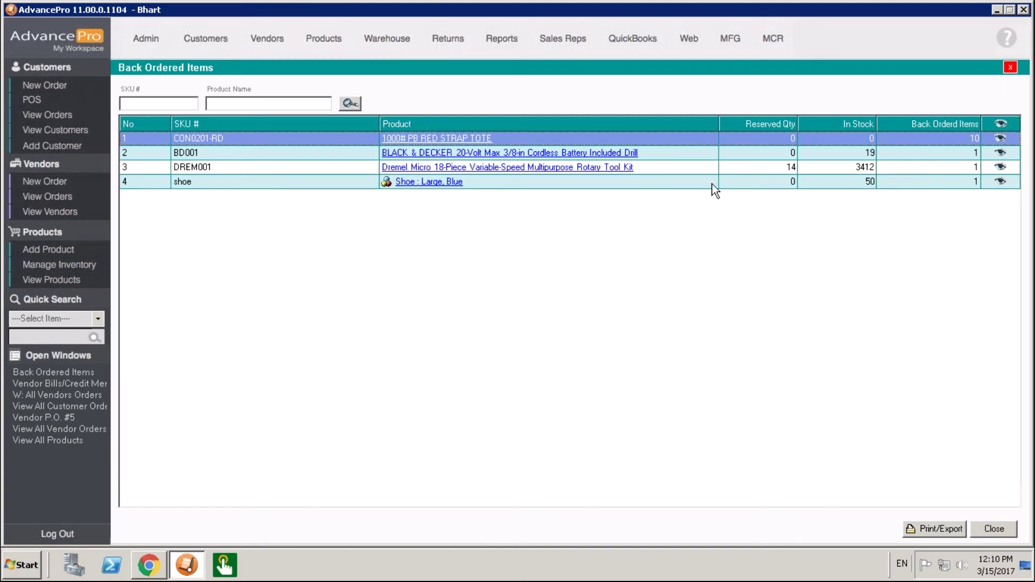
{"action": "left_click", "coordinate": [994, 529]}
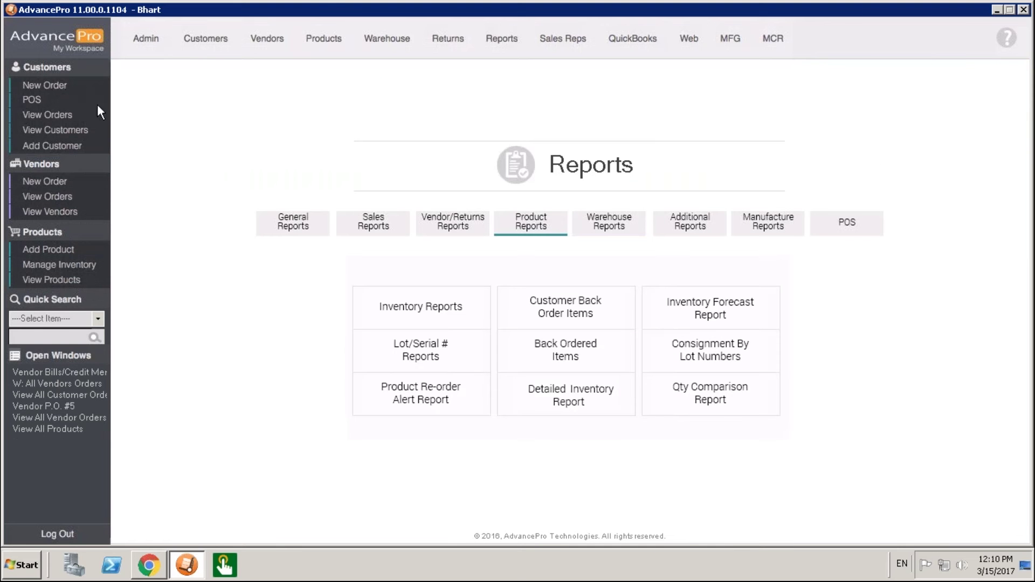
- Process Demo Customer1's order dated 2/21/2017, filling 100 Canyon Ball Louvre from warehouse stock
{"action": "left_click", "coordinate": [68, 116]}
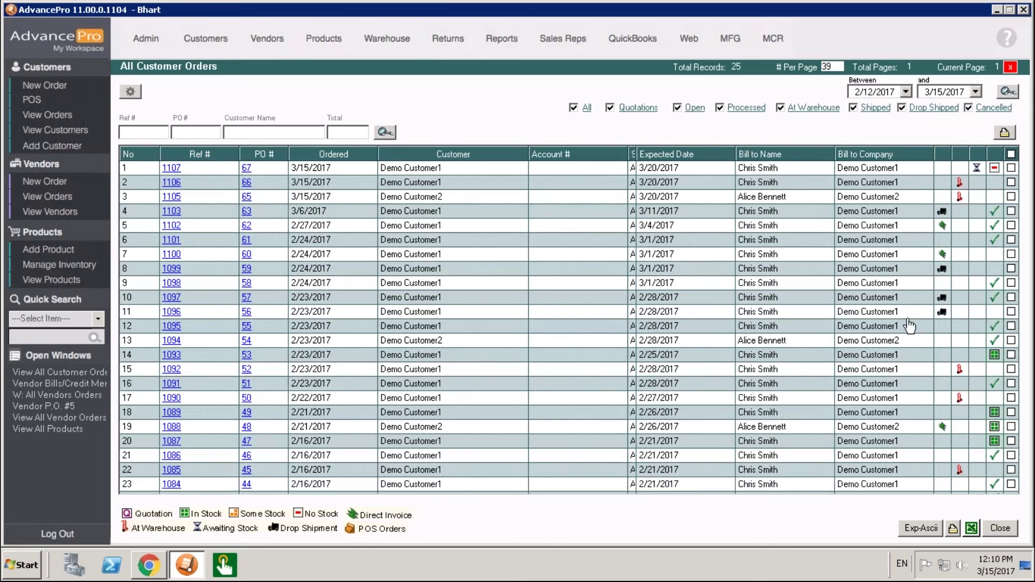
{"action": "left_click", "coordinate": [247, 415]}
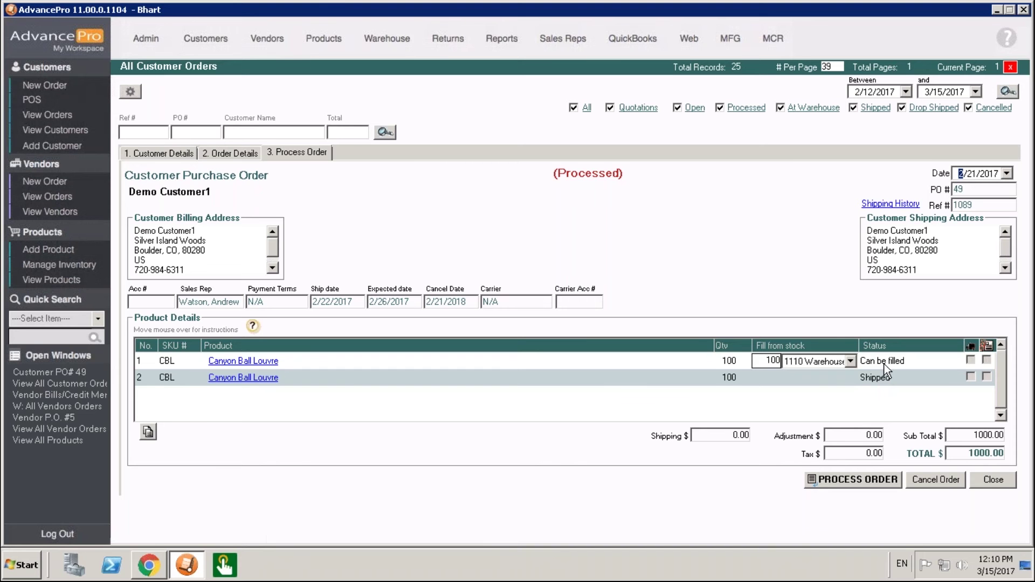
{"action": "left_click", "coordinate": [857, 480]}
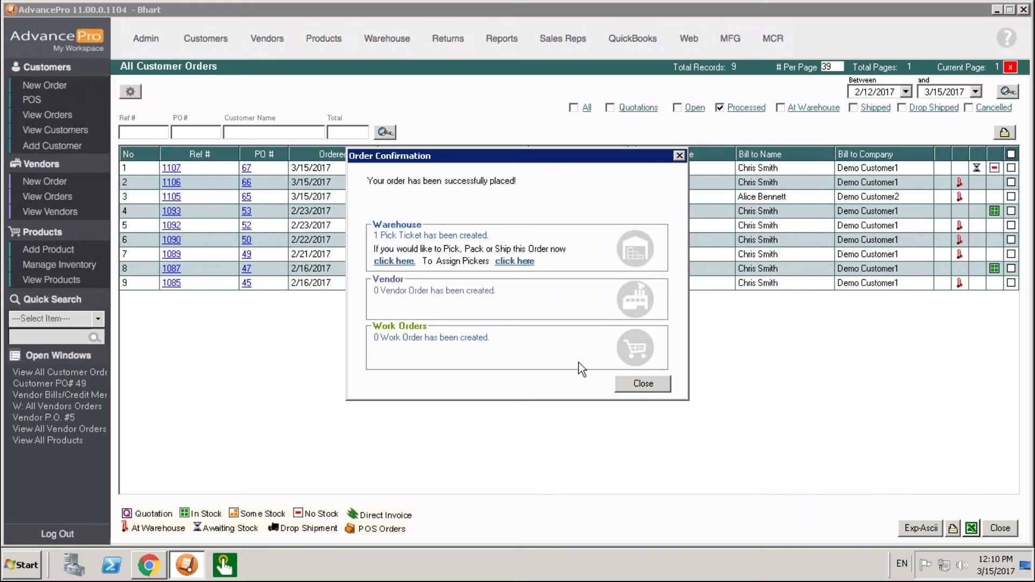
- Open the pick list for the processed Canyon Ball Louvre order from the order confirmation
{"action": "left_click", "coordinate": [389, 262]}
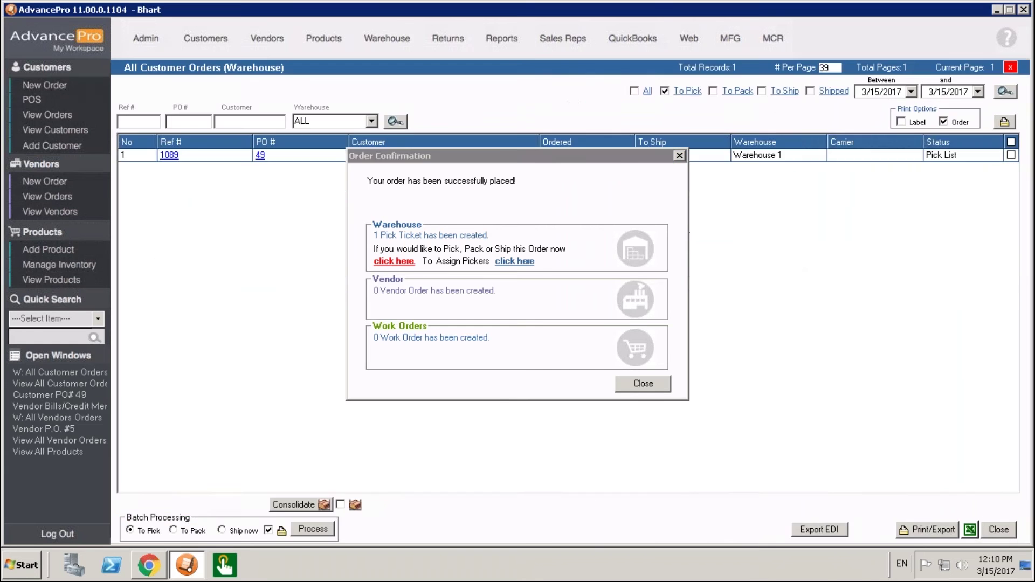
{"action": "left_click", "coordinate": [263, 157]}
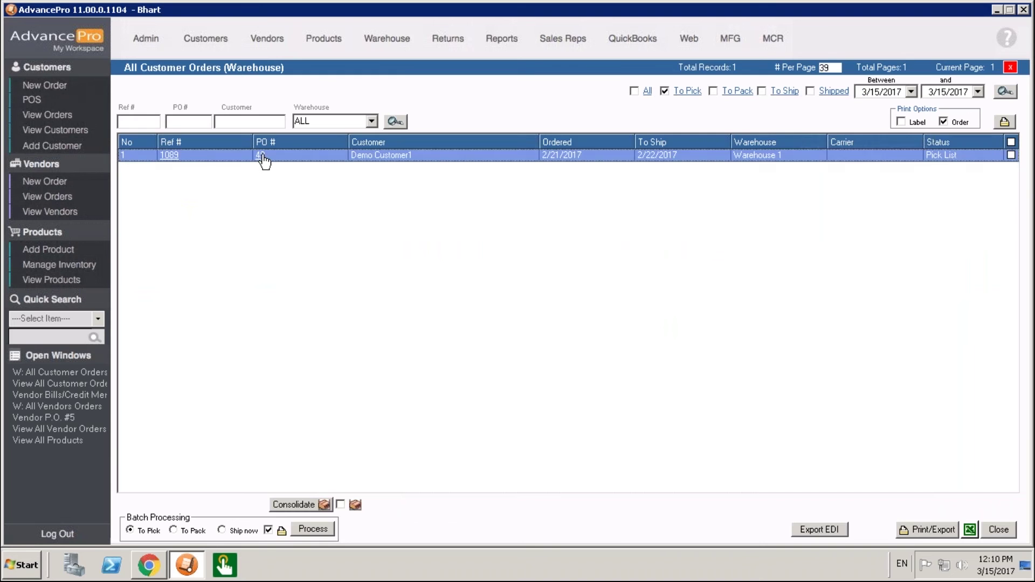
{"action": "left_click", "coordinate": [263, 157]}
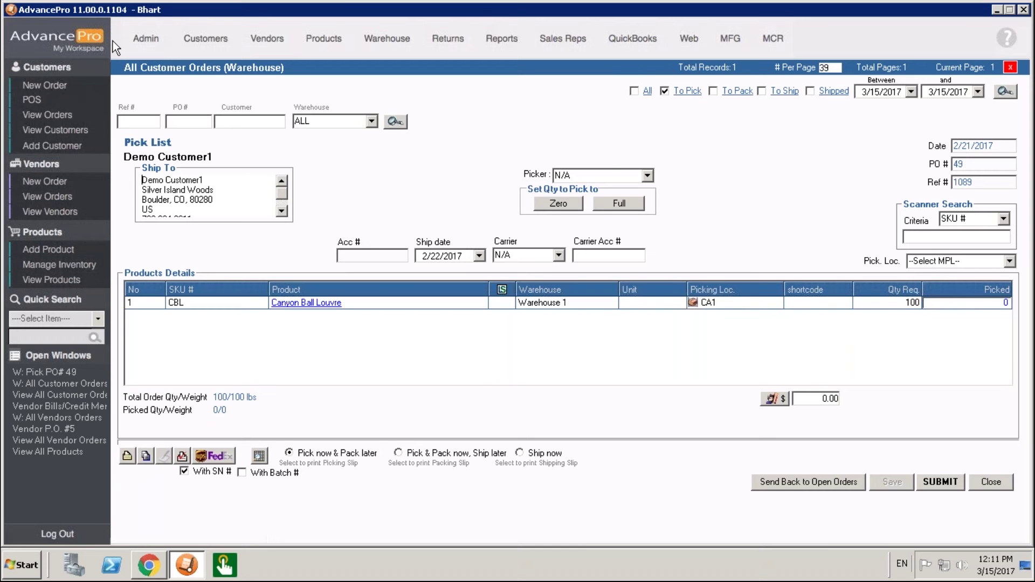
- Review the general site settings for back orders and invoicing, and close them without changes
{"action": "left_click", "coordinate": [145, 43]}
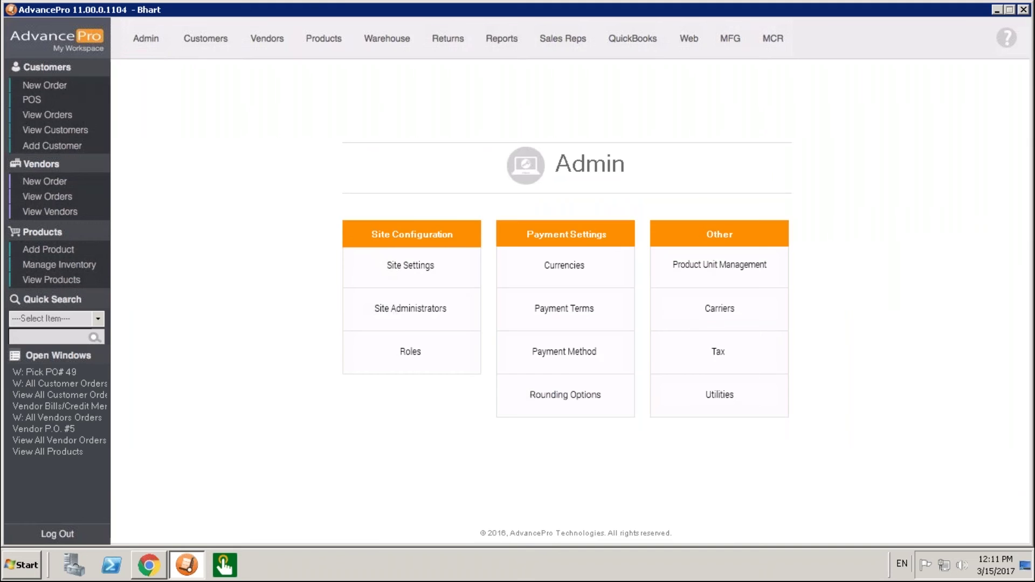
{"action": "left_click", "coordinate": [468, 84]}
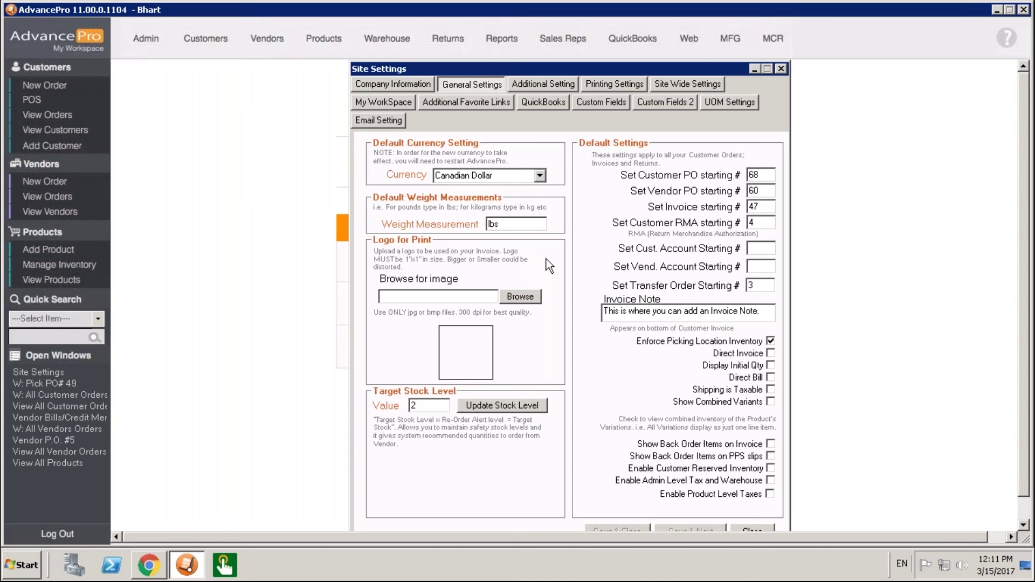
{"action": "left_click", "coordinate": [781, 69]}
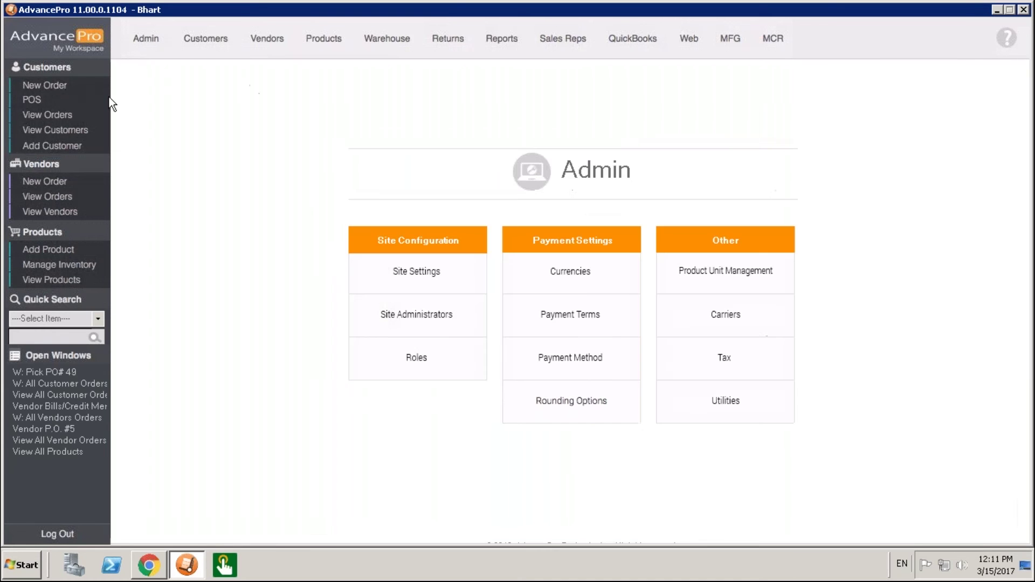
- Open Demo Customer2's processed order dated 3/15/2017 from the customer orders, check its product details, and close it
{"action": "left_click", "coordinate": [69, 116]}
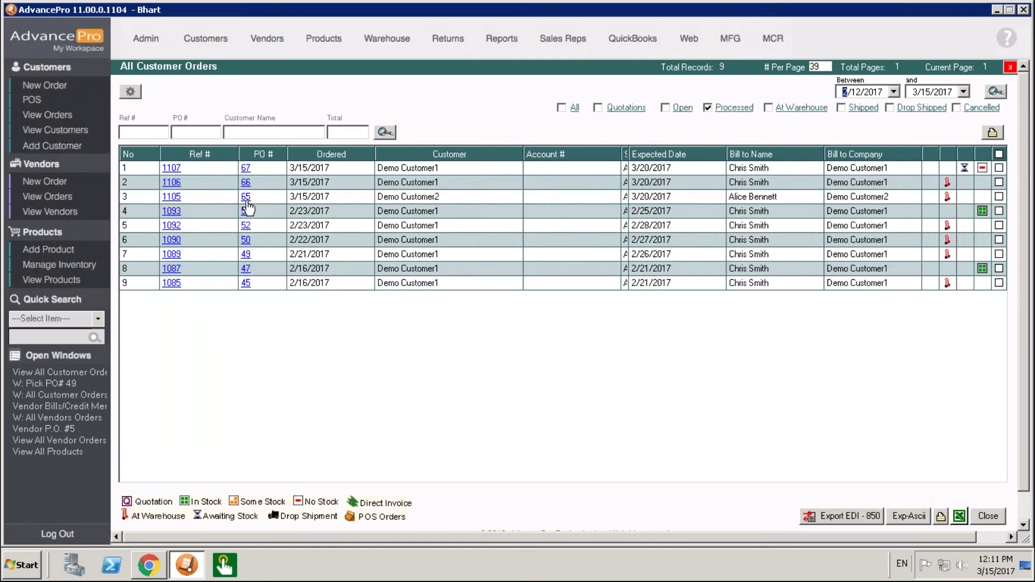
{"action": "left_click", "coordinate": [247, 201]}
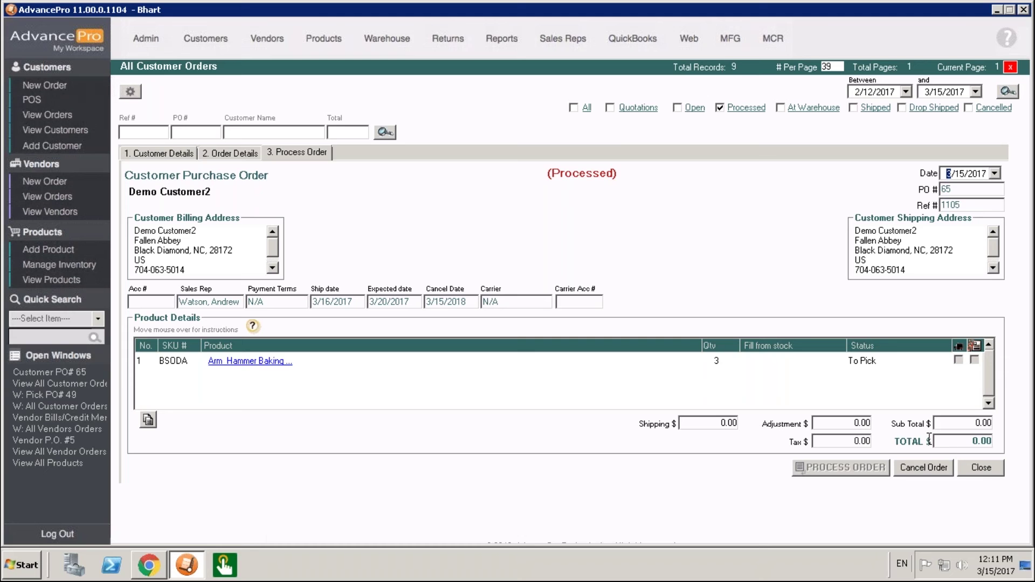
{"action": "left_click", "coordinate": [989, 466]}
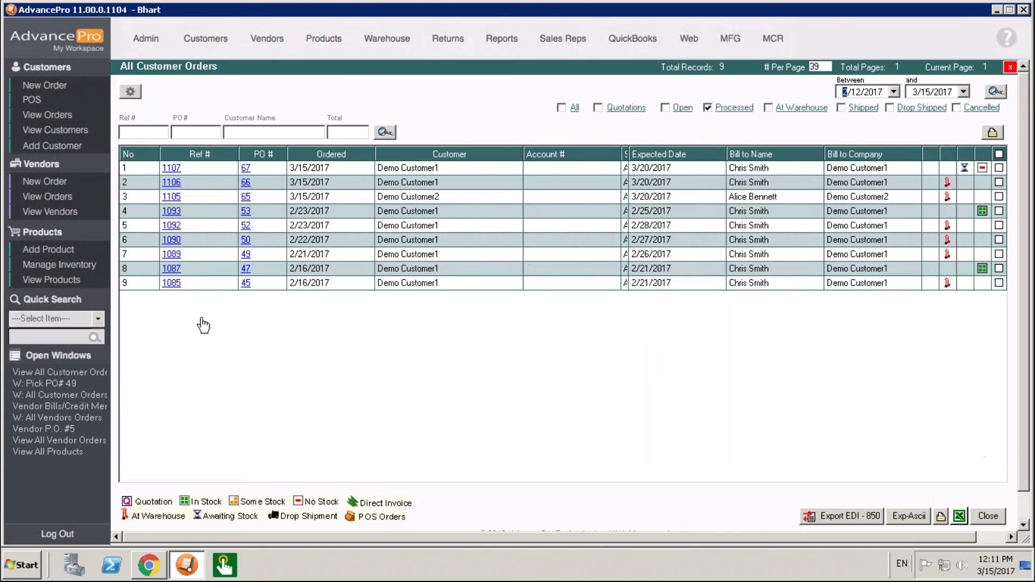
- Start a new customer order for Demo Customer1 with the default addresses and proceed to the order details
{"action": "left_click", "coordinate": [33, 86]}
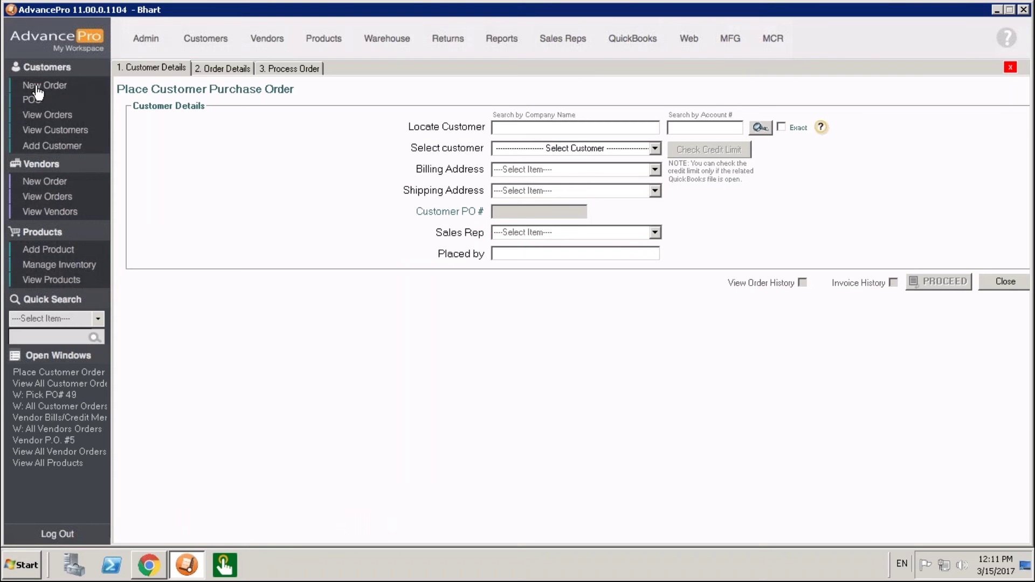
{"action": "left_click", "coordinate": [657, 148]}
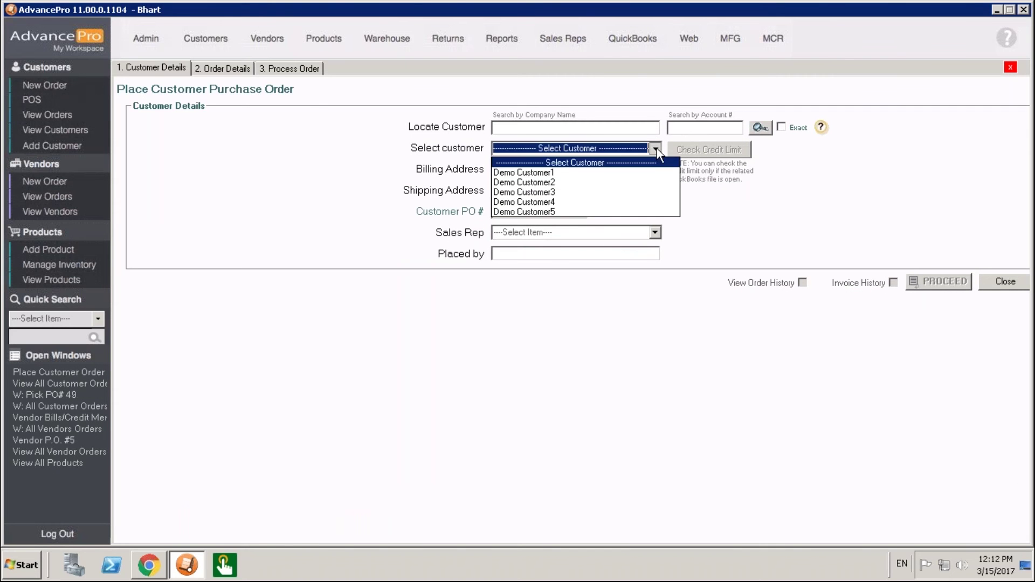
{"action": "left_click", "coordinate": [551, 174]}
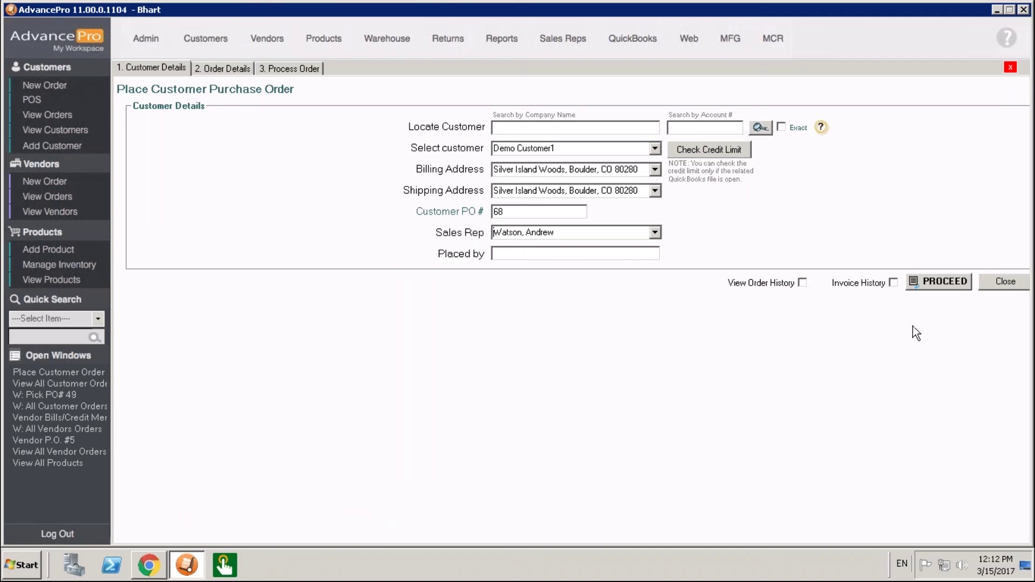
{"action": "left_click", "coordinate": [920, 286]}
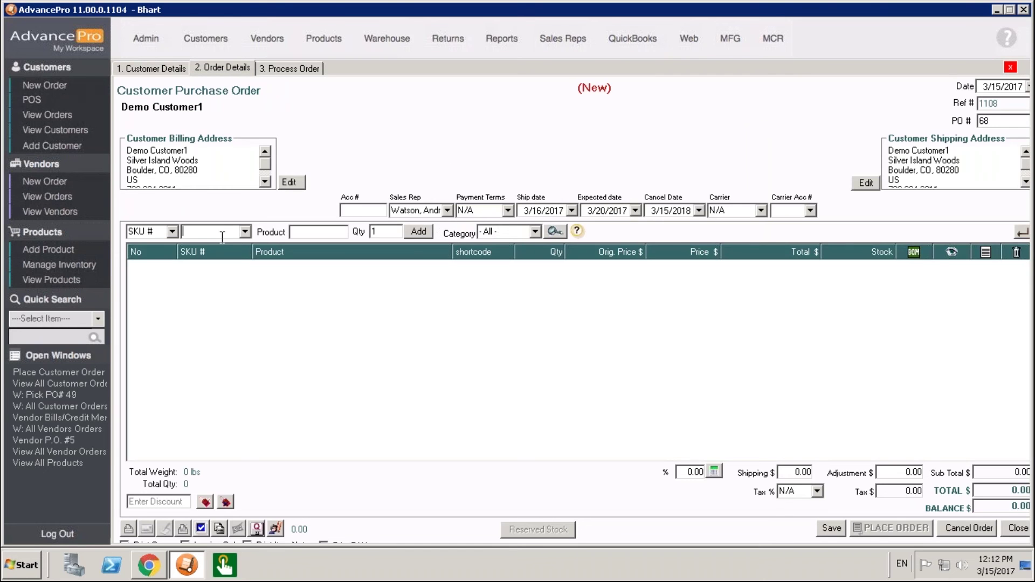
{"action": "left_click", "coordinate": [555, 231]}
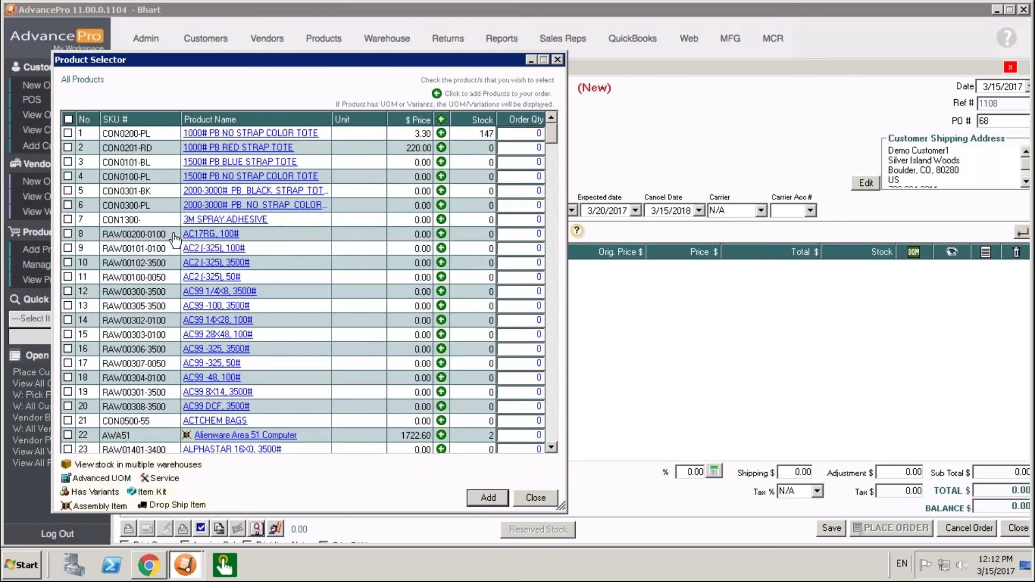
{"action": "left_click", "coordinate": [67, 220]}
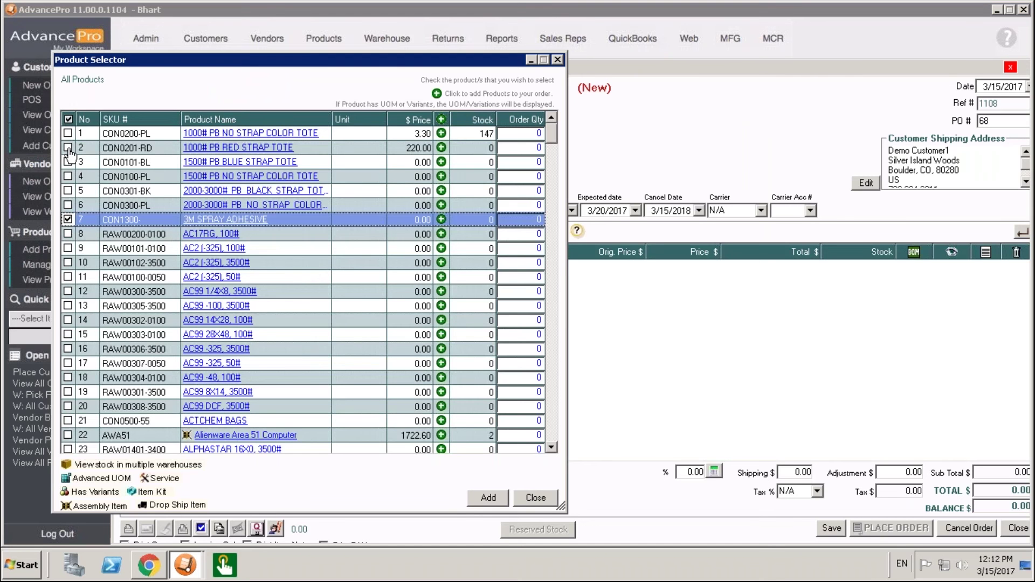
{"action": "left_click", "coordinate": [59, 148]}
{"action": "left_click", "coordinate": [481, 498]}
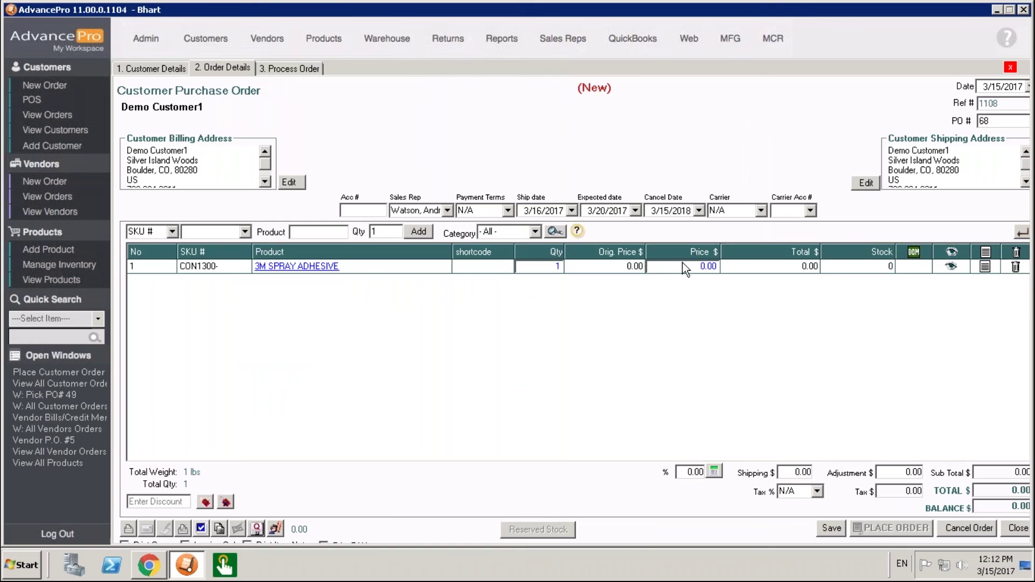
{"action": "left_click", "coordinate": [683, 266]}
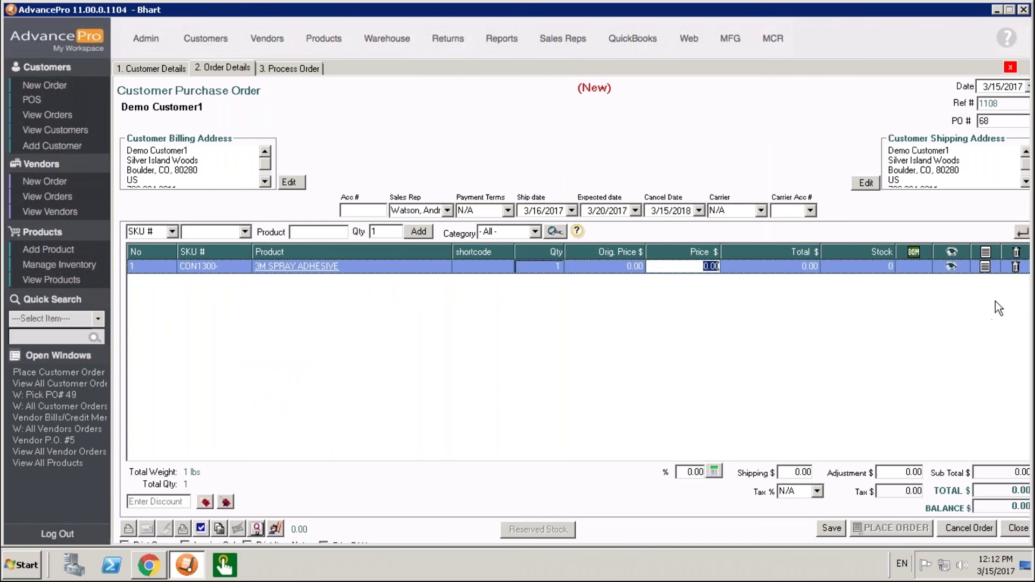
{"action": "left_click", "coordinate": [1016, 266]}
{"action": "left_click", "coordinate": [522, 321]}
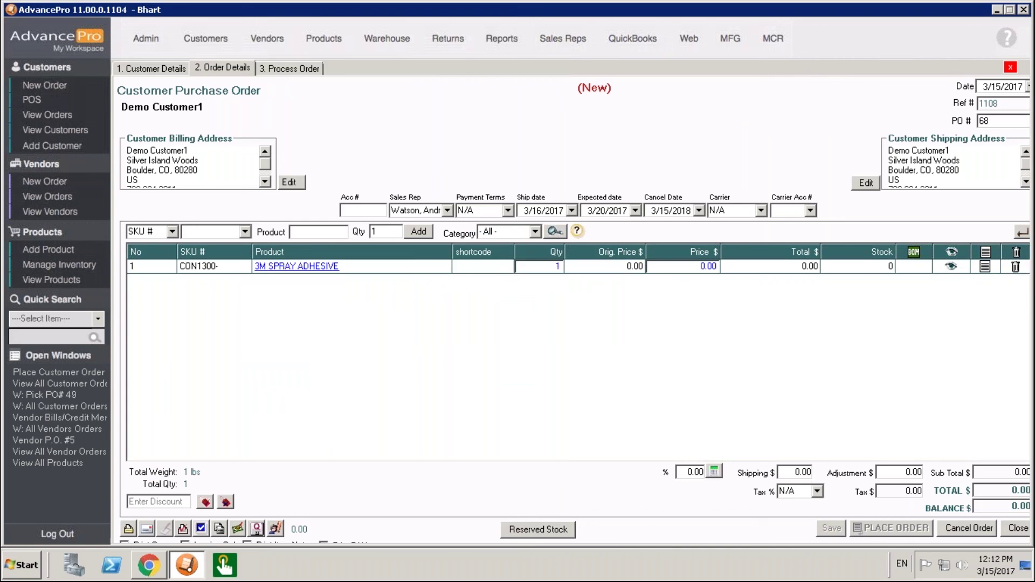
- Add one 1000# PB RED STRAP TOTE (CON0201-RD) to the customer order and save the order
{"action": "left_click", "coordinate": [555, 231]}
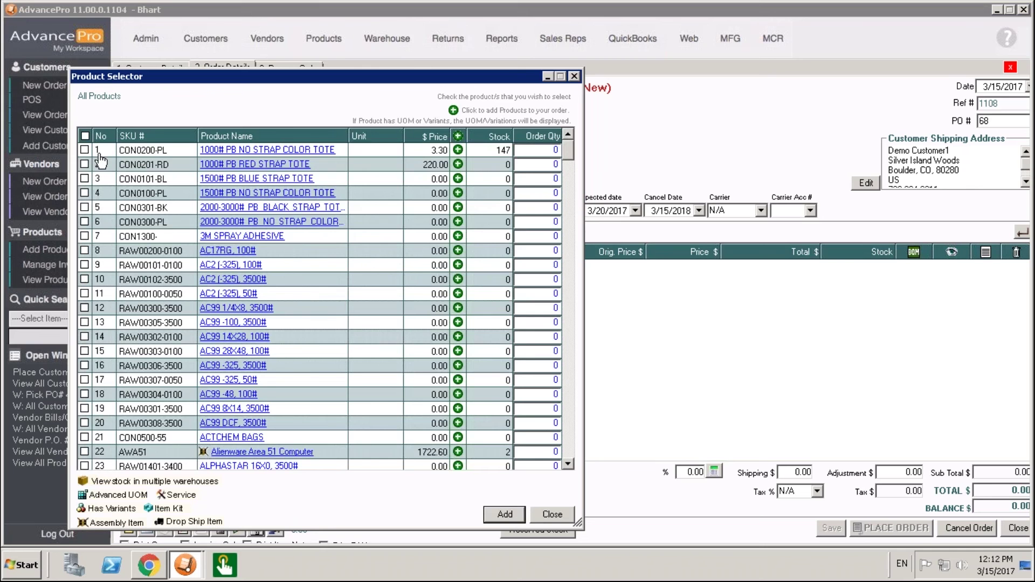
{"action": "left_click", "coordinate": [84, 164]}
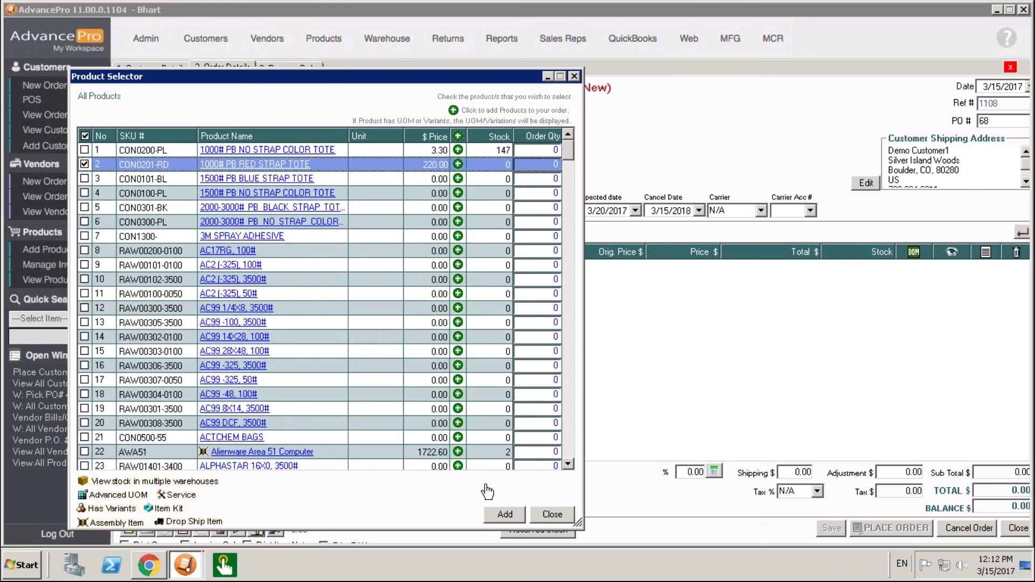
{"action": "left_click", "coordinate": [501, 516]}
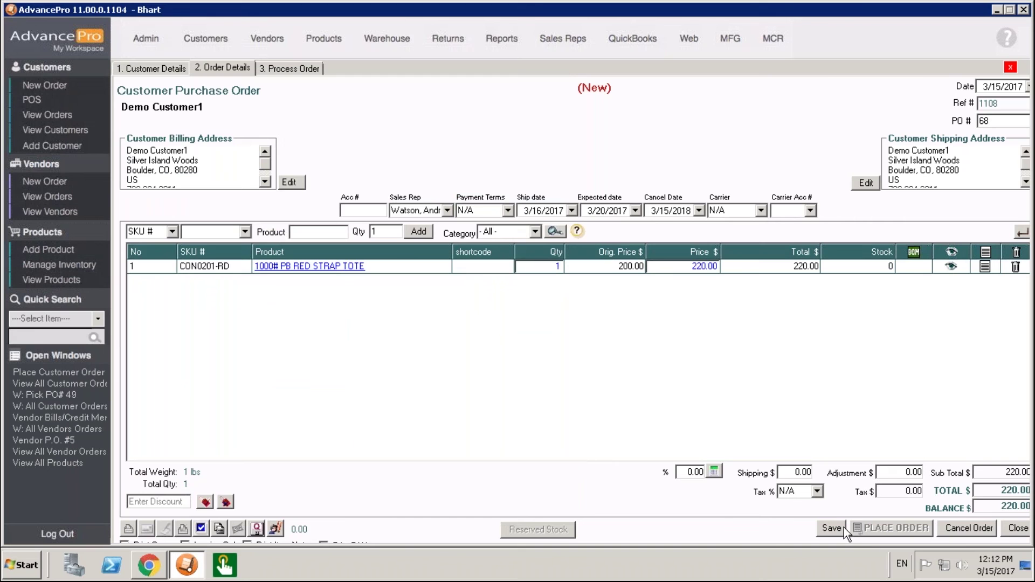
{"action": "left_click", "coordinate": [830, 527]}
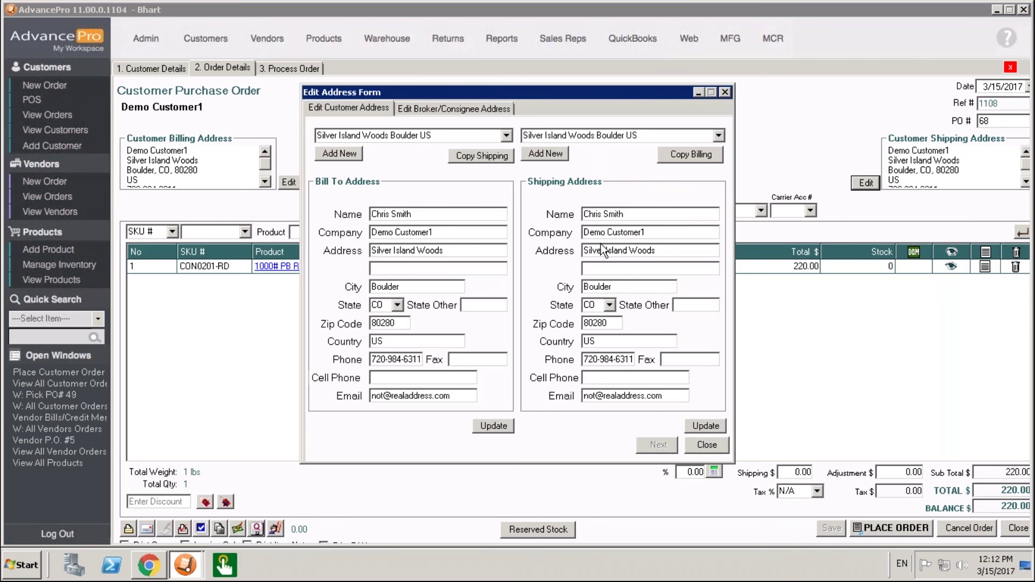
- Close the address form without changes and place the customer order, accepting the insufficient stock
{"action": "left_click", "coordinate": [713, 448]}
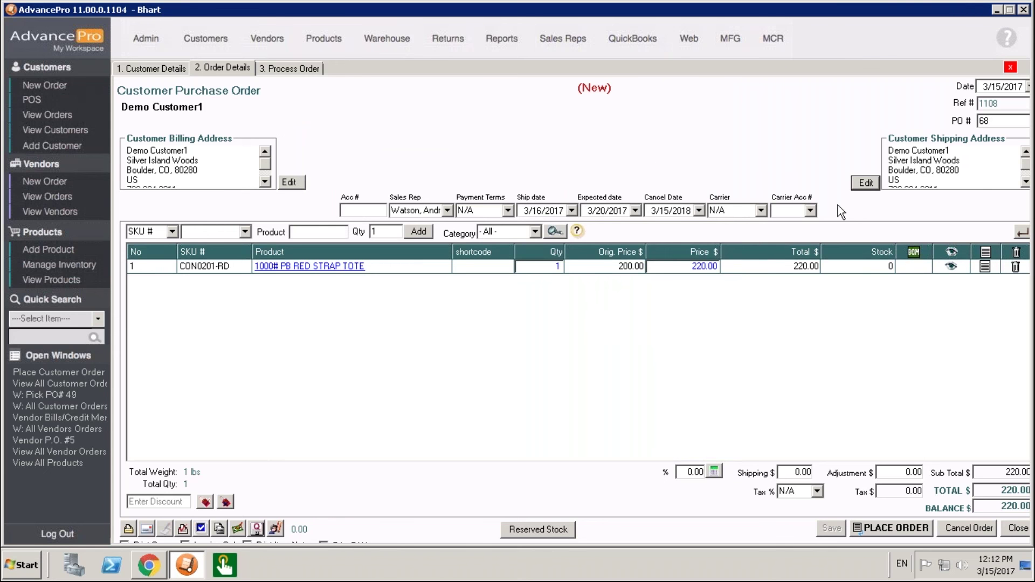
{"action": "left_click", "coordinate": [896, 531]}
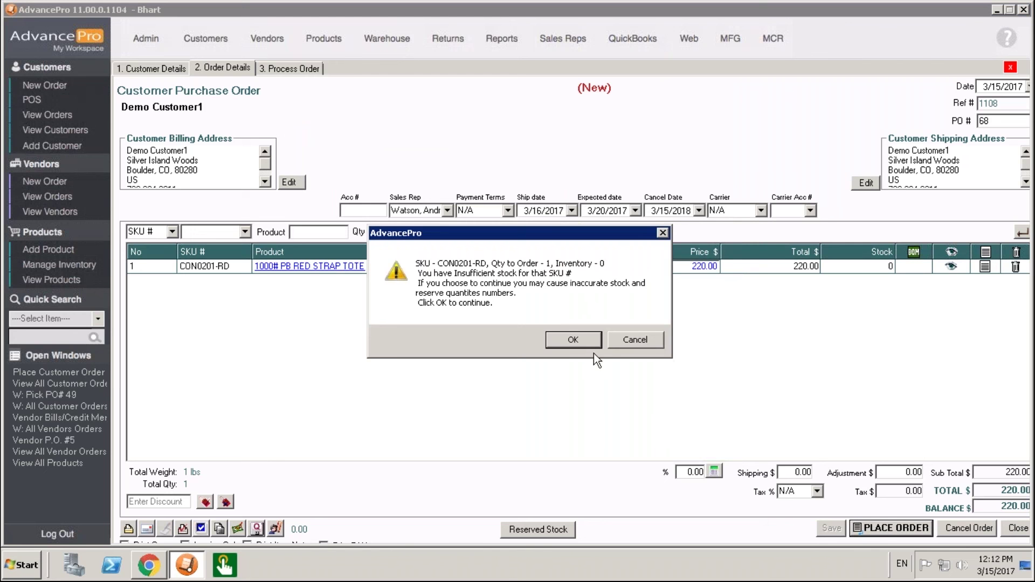
{"action": "left_click", "coordinate": [589, 345]}
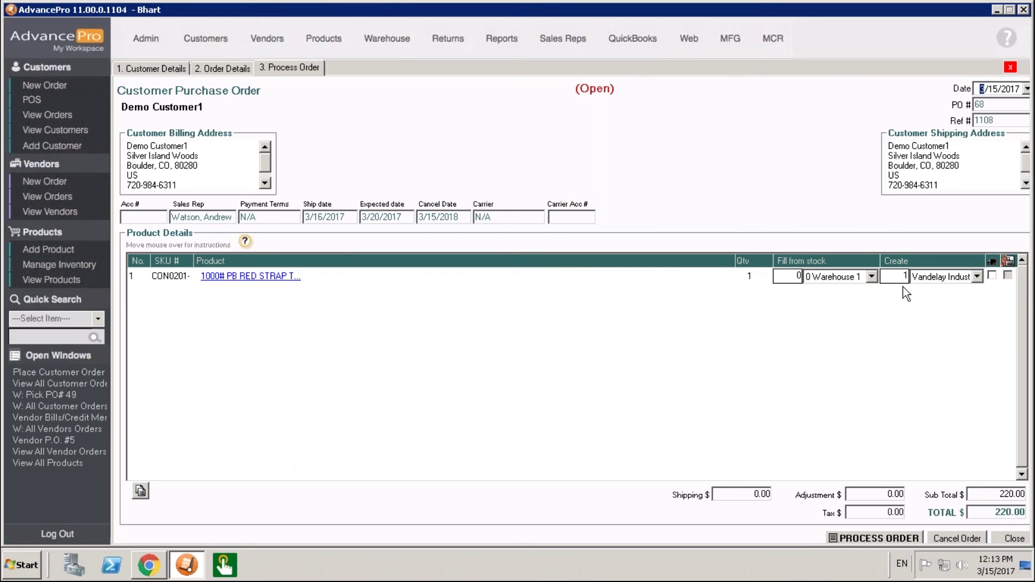
- Process the order with the tote set to drop ship from Vandelay Industries, and go to the created vendor order
{"action": "left_click", "coordinate": [992, 277]}
{"action": "left_click", "coordinate": [859, 538]}
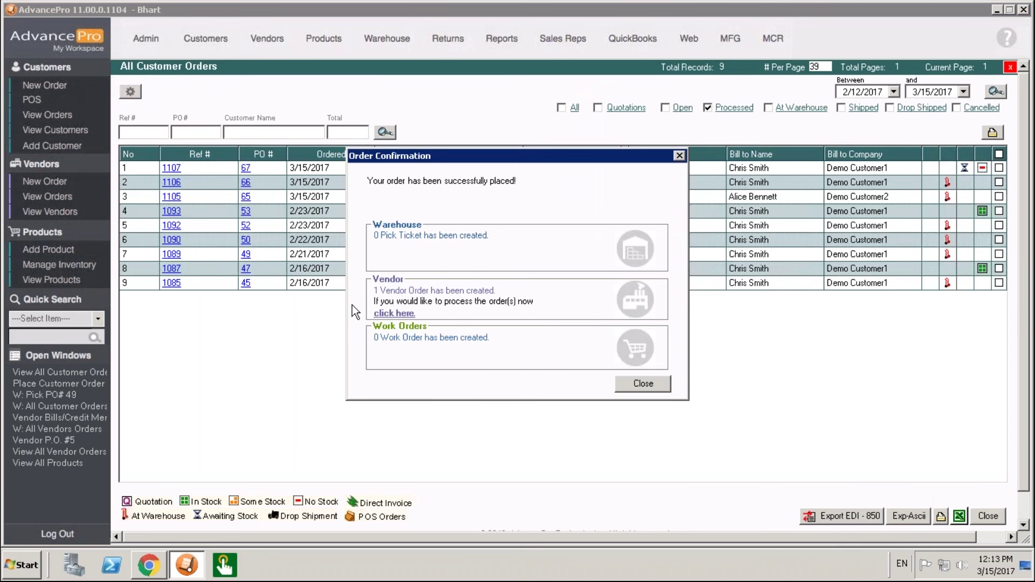
{"action": "left_click", "coordinate": [386, 314]}
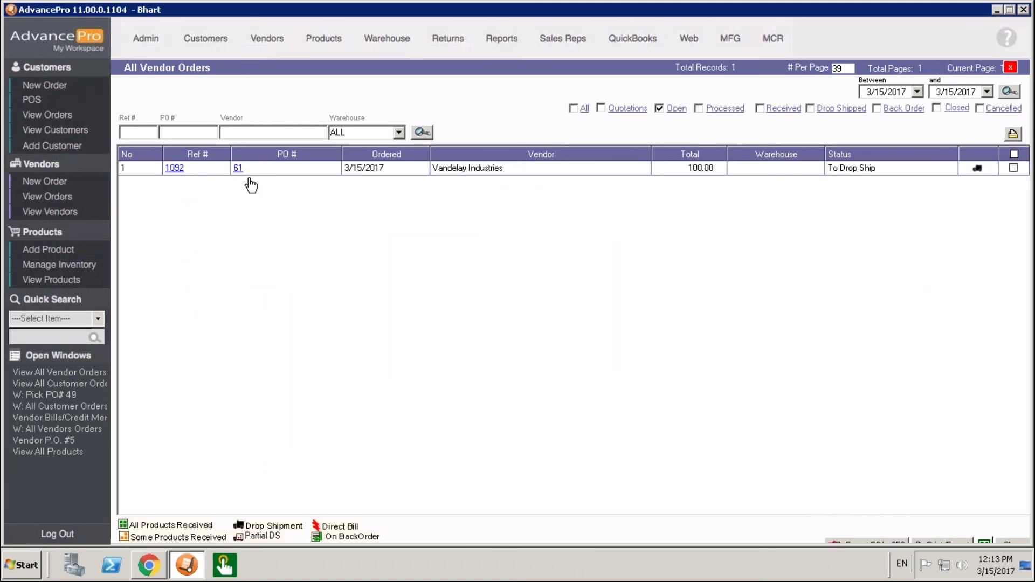
- Open the Vandelay Industries drop-ship order dated 3/15/2017 and place it with the vendor
{"action": "left_click", "coordinate": [238, 168]}
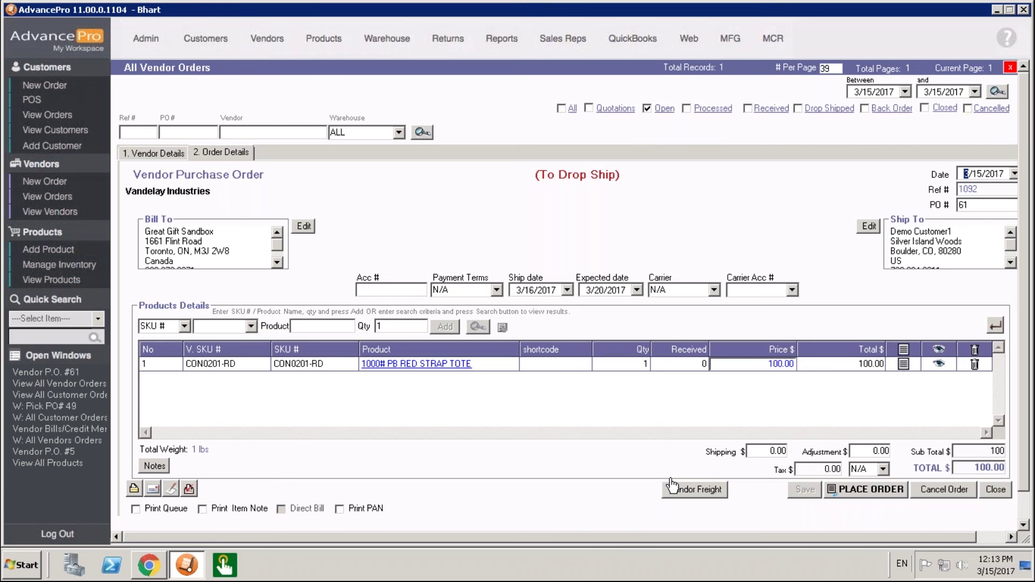
{"action": "left_click", "coordinate": [872, 489]}
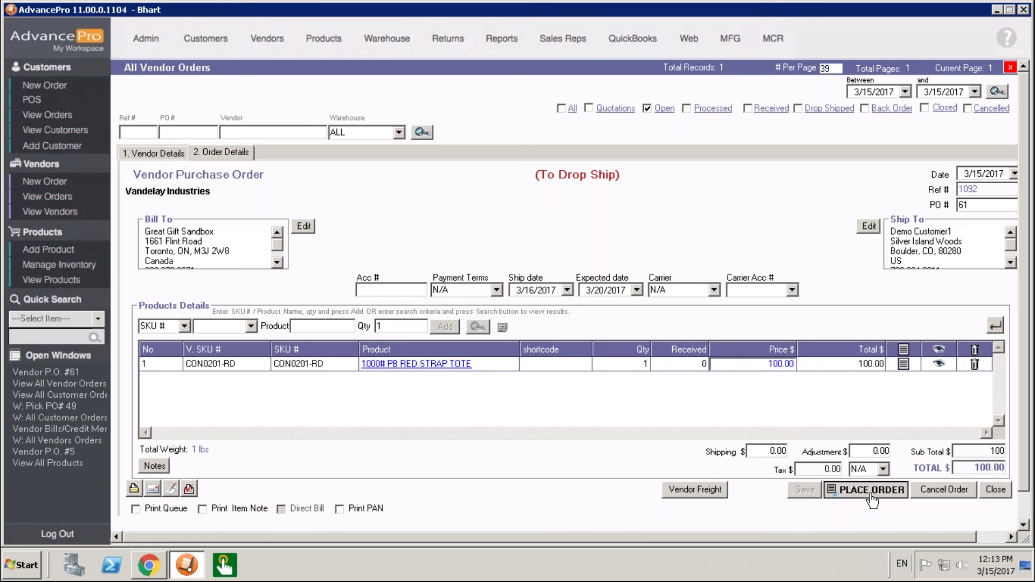
{"action": "left_click", "coordinate": [560, 319]}
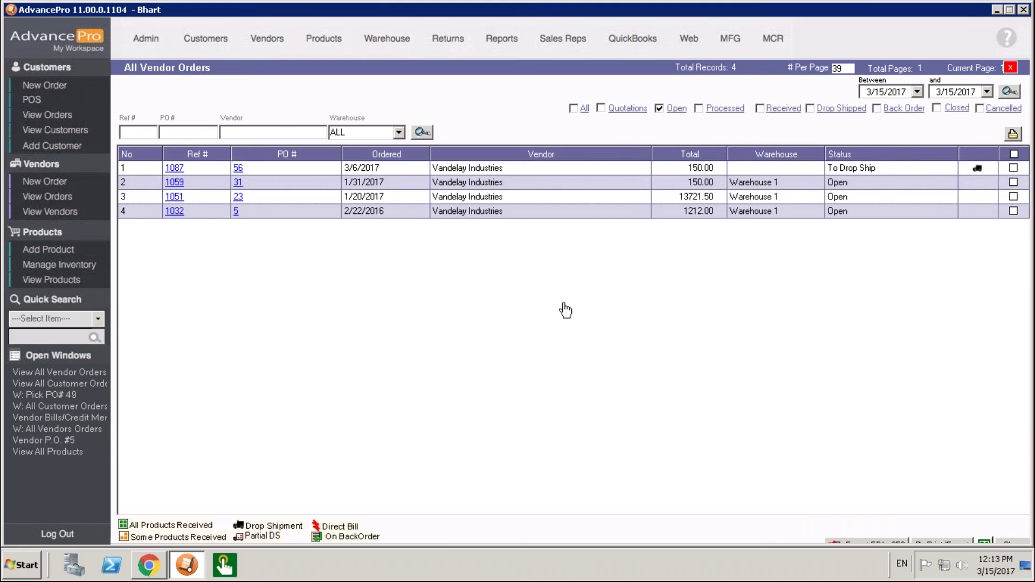
- Open the 3/15/2017 order among the drop-shipped vendor orders, set the tote's shipped quantity to 1, and confirm the drop shipment
{"action": "left_click", "coordinate": [833, 110]}
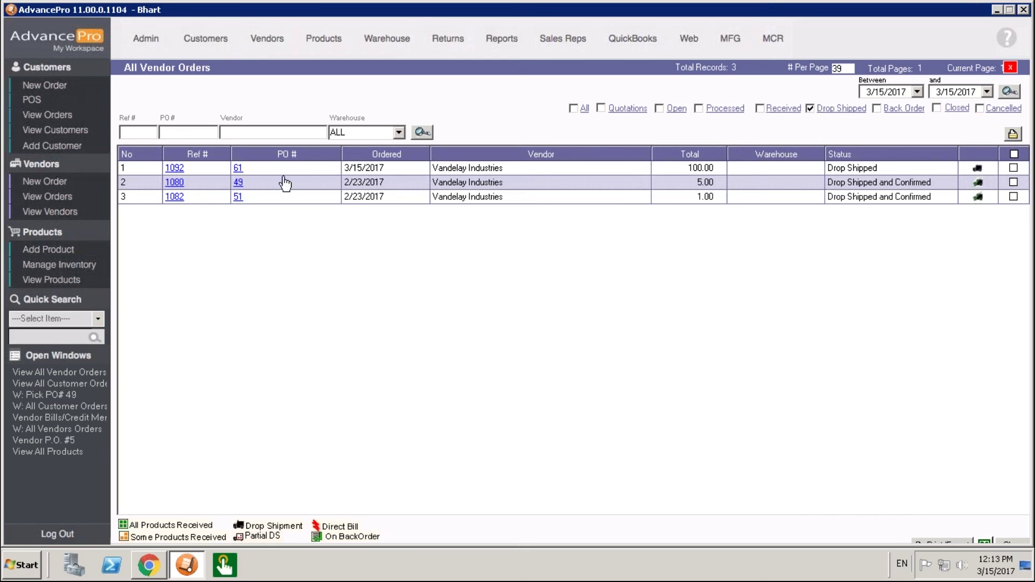
{"action": "left_click", "coordinate": [238, 170]}
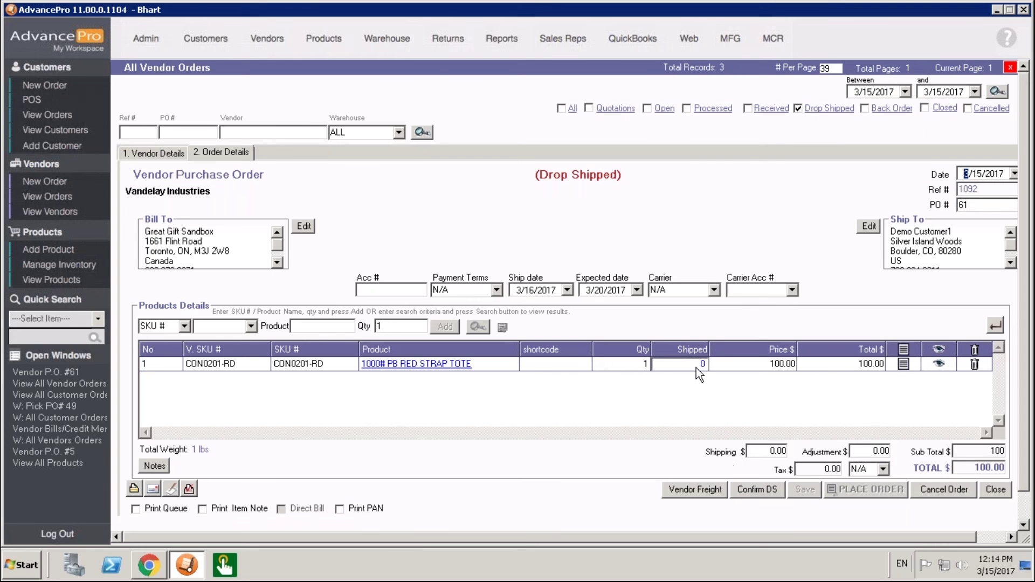
{"action": "left_click", "coordinate": [693, 364]}
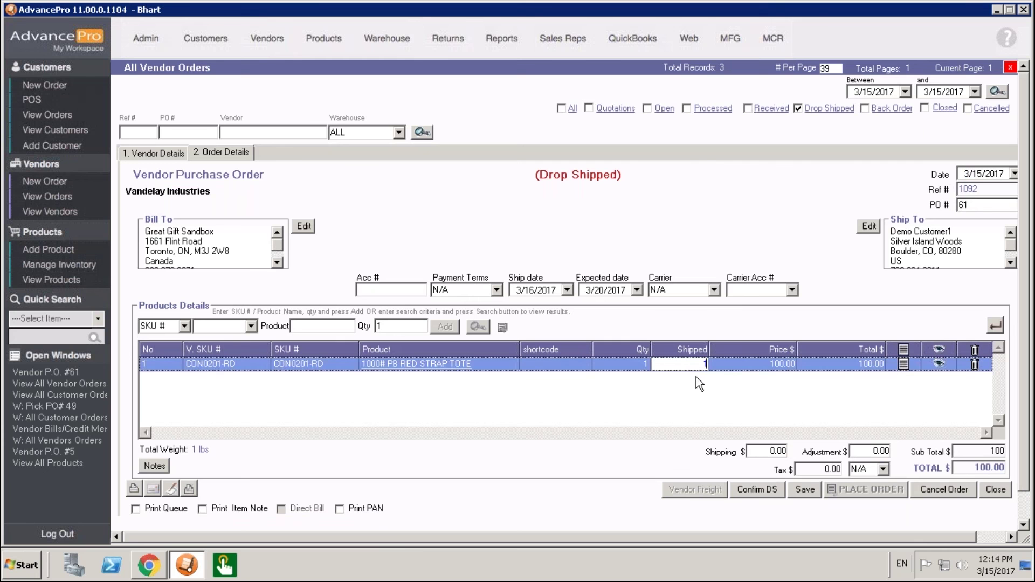
{"action": "type", "text": "1"}
{"action": "left_click", "coordinate": [755, 490]}
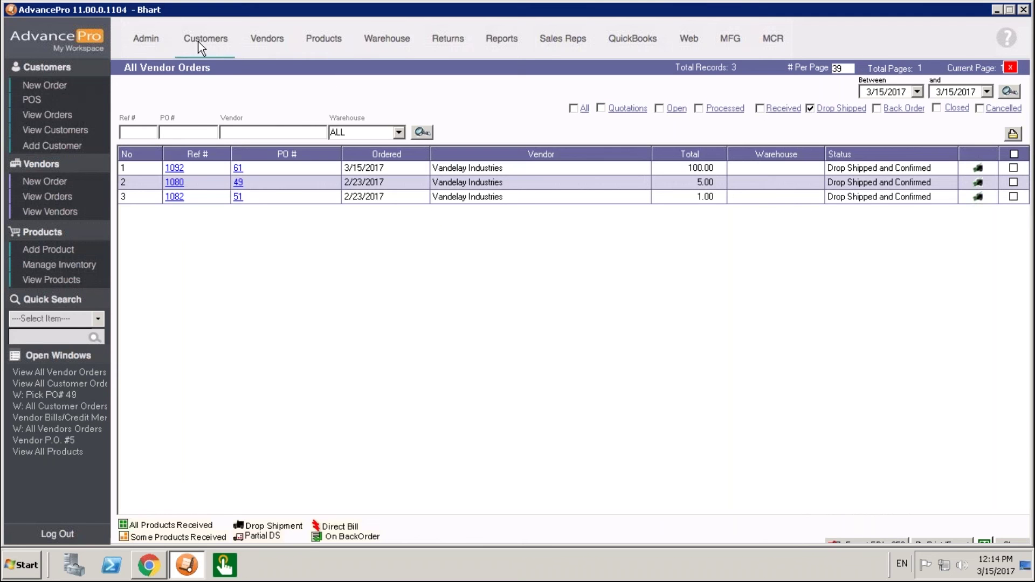
- Open the pending Vandelay Industries vendor bill dated 3/15/2017 and review the drop-shipped tote
{"action": "left_click", "coordinate": [264, 40]}
{"action": "left_click", "coordinate": [419, 346]}
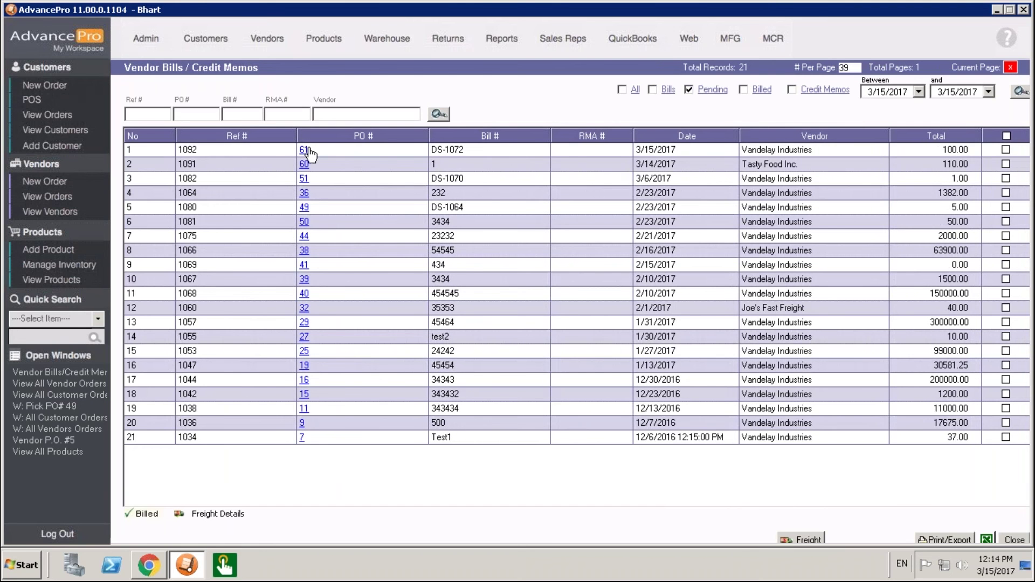
{"action": "double_click", "coordinate": [307, 153]}
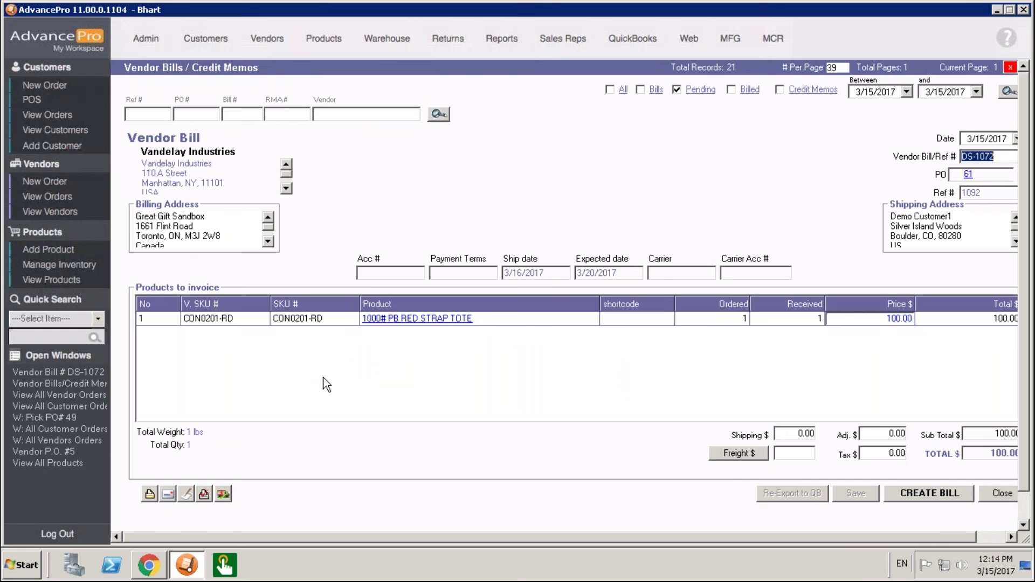
- Review Demo Customer1's pending customer invoice dated 3/15/2017 for the tote and close it without creating the invoice
{"action": "left_click", "coordinate": [220, 39]}
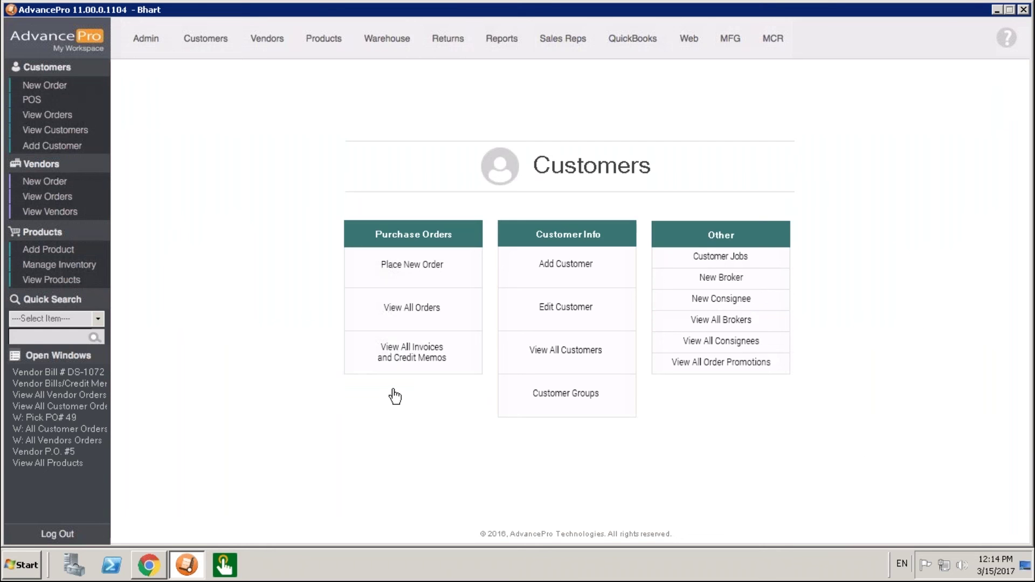
{"action": "left_click", "coordinate": [397, 389]}
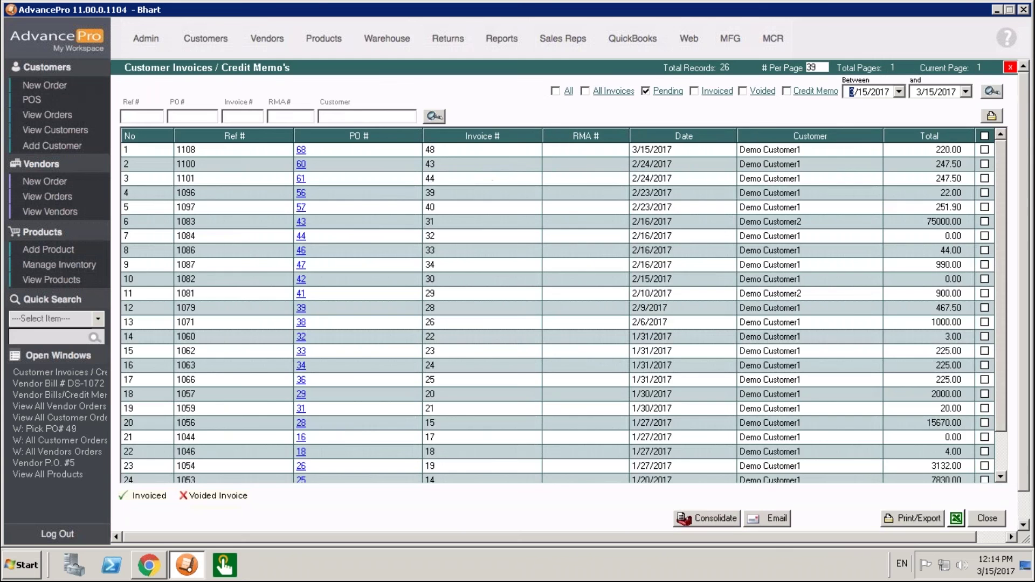
{"action": "double_click", "coordinate": [302, 152]}
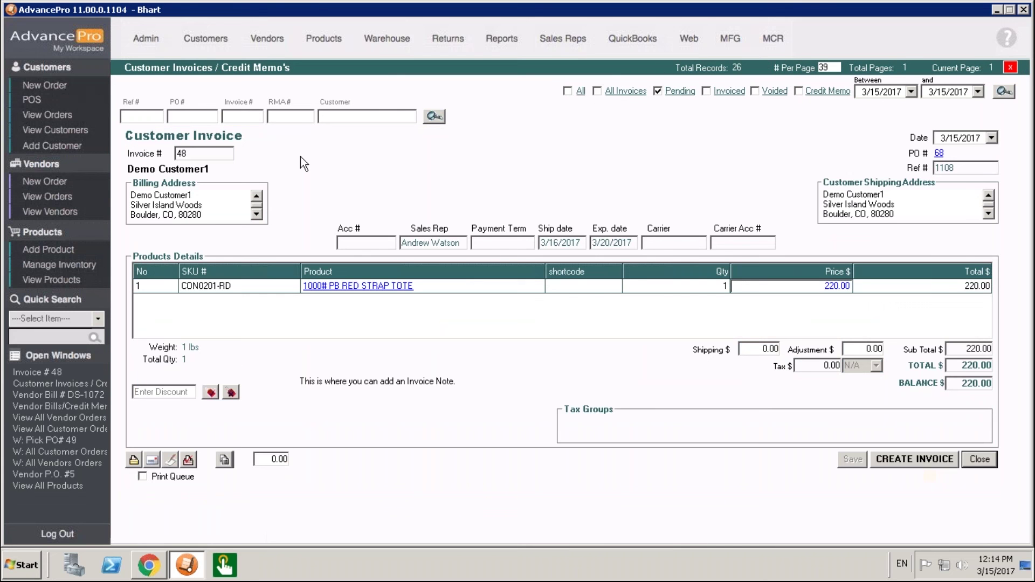
{"action": "left_click", "coordinate": [983, 462]}
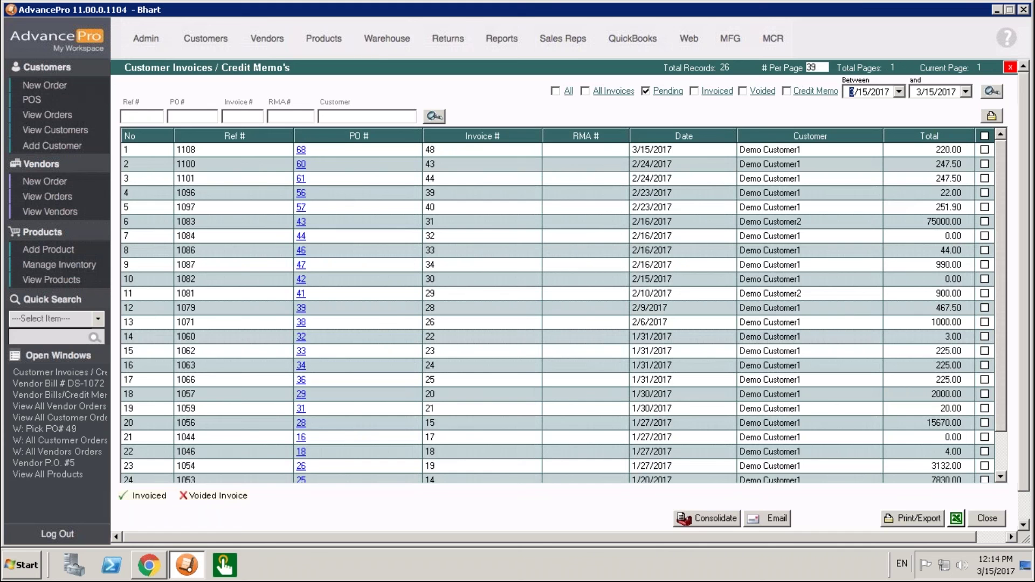